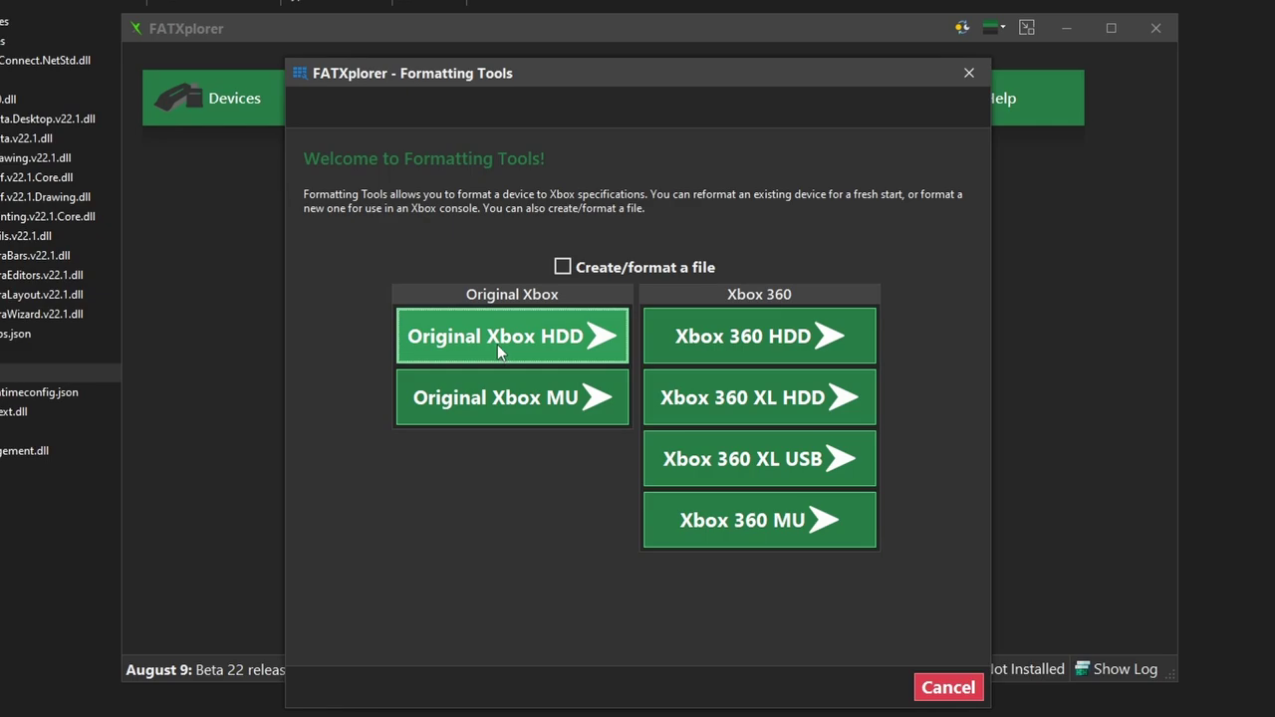
Step: Set up an Original Xbox HDD format for the HGST HDN 724040ALE640 USB Device with the Cerbios BIOS option
left_click(497, 345)
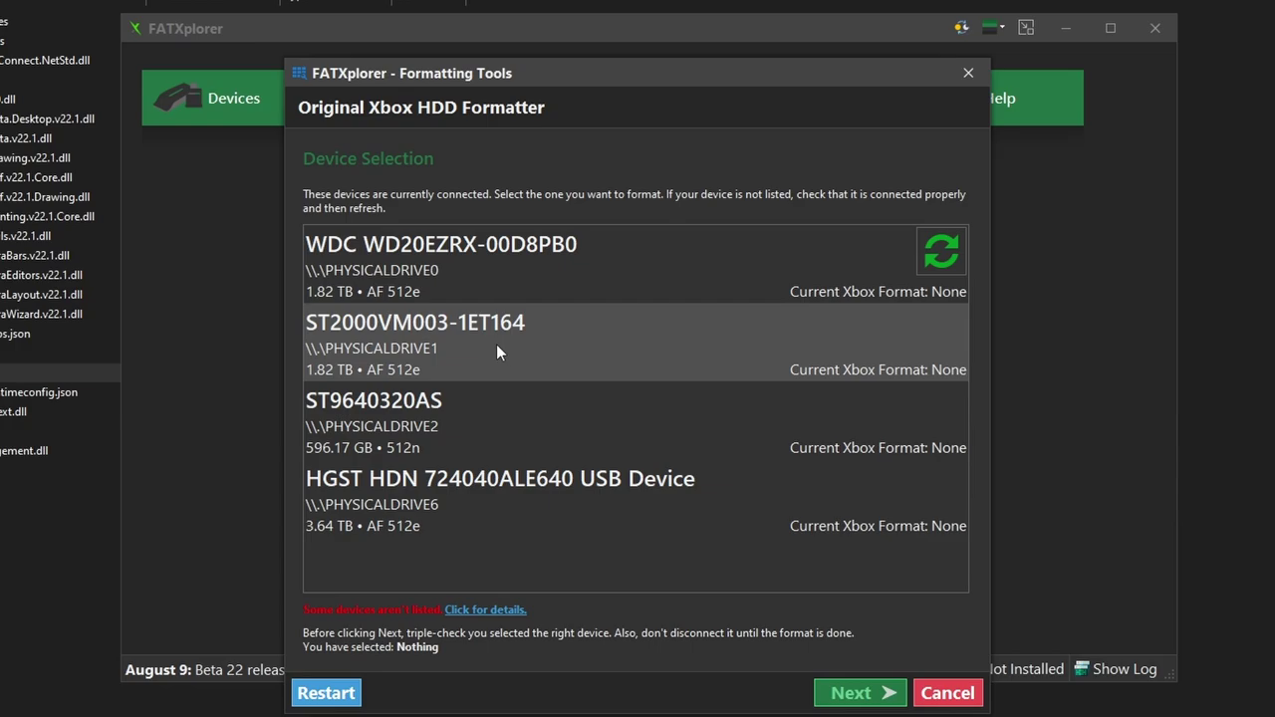
left_click(535, 504)
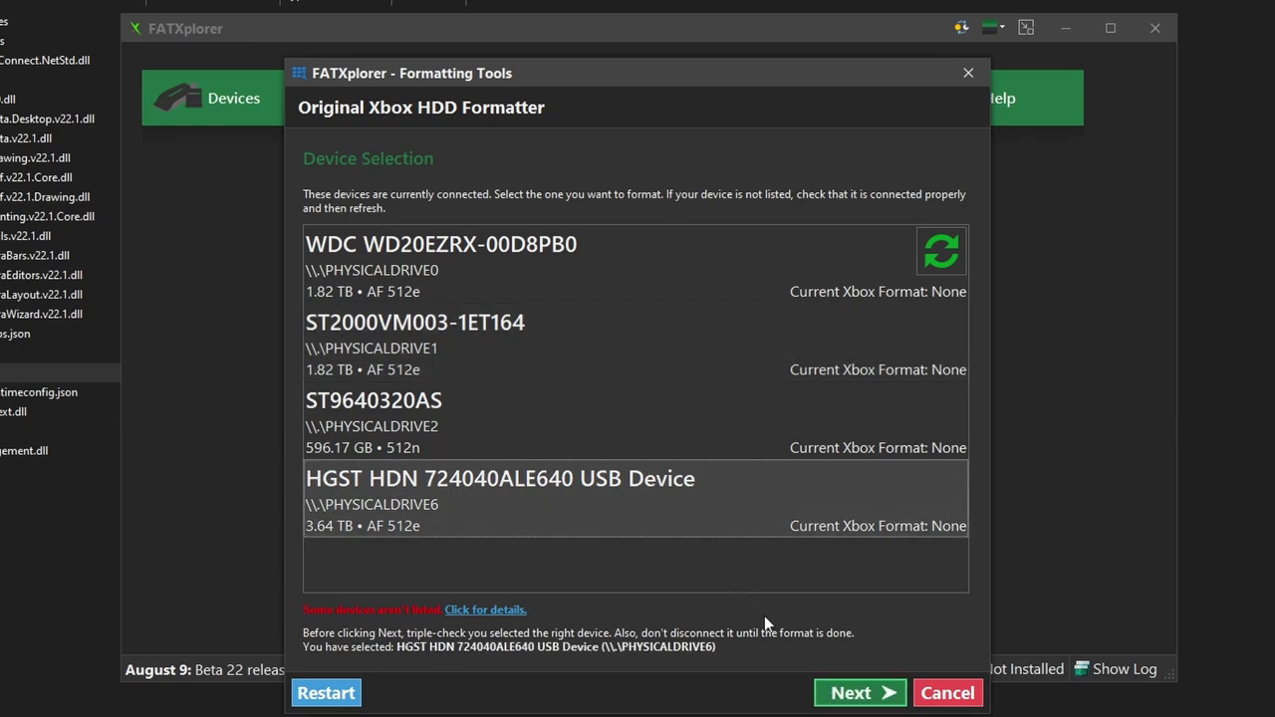
left_click(848, 695)
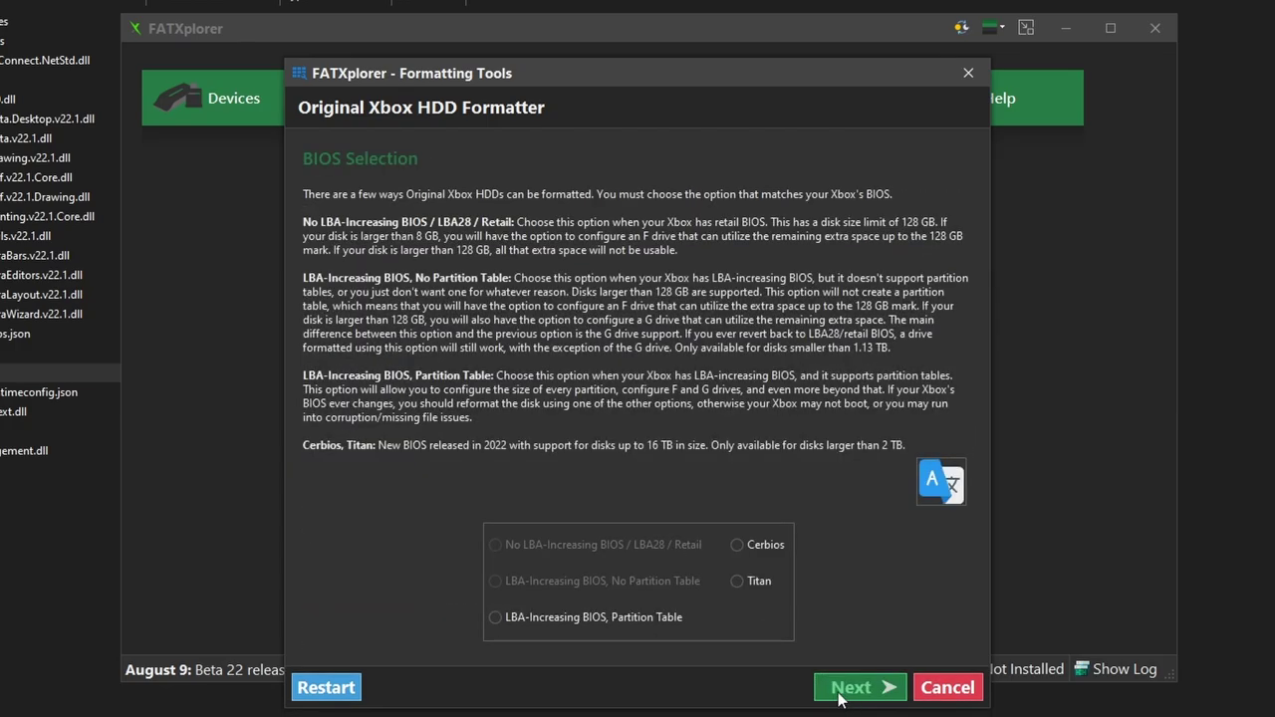
left_click(736, 547)
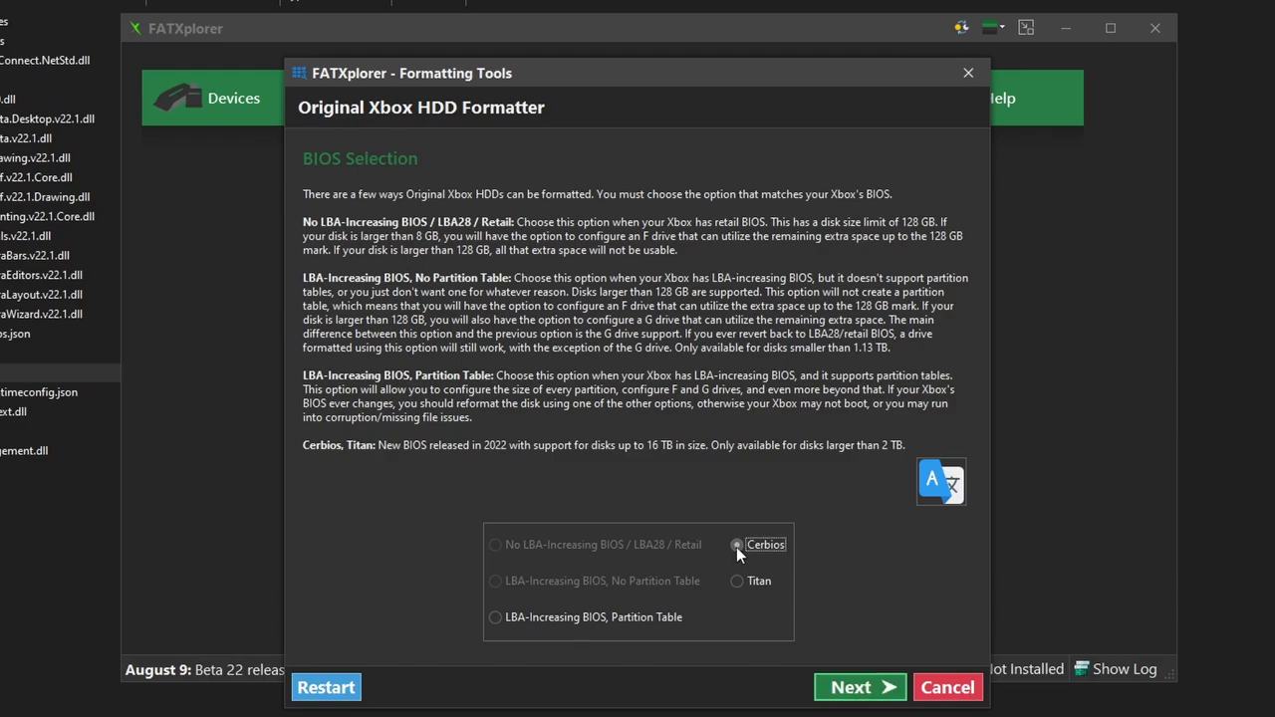
left_click(848, 687)
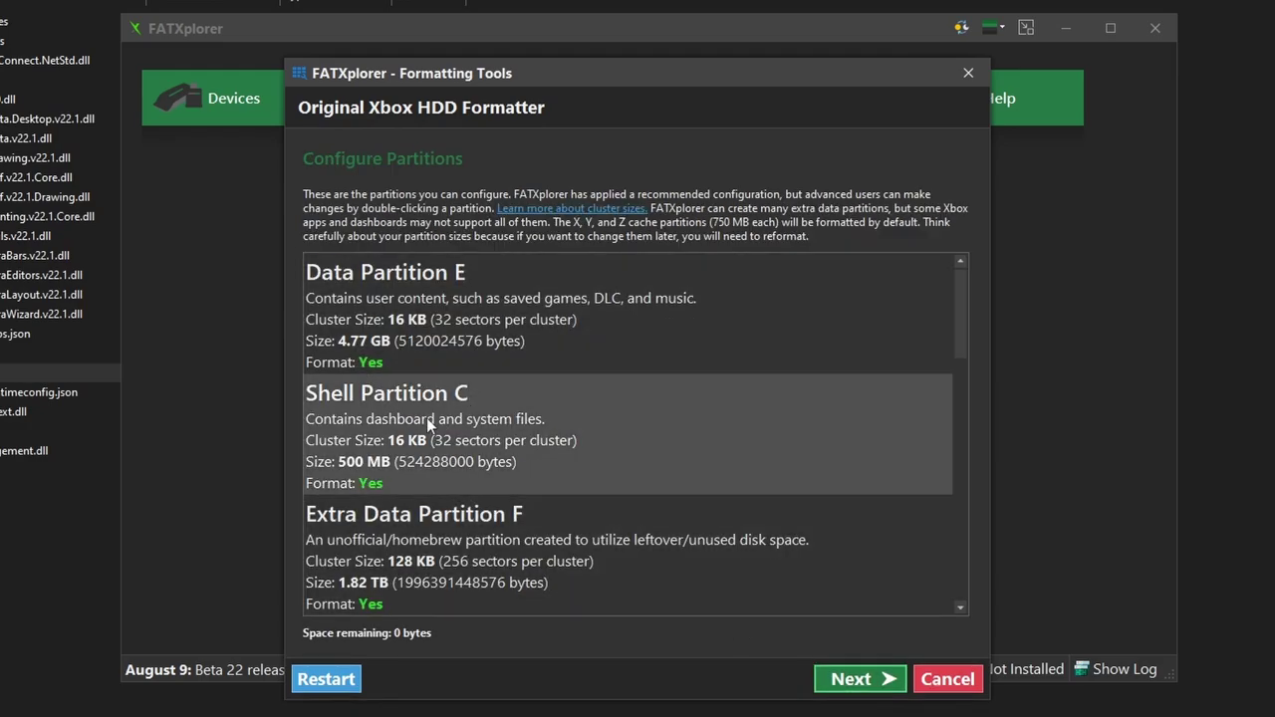
scroll(486, 508, "down", 3)
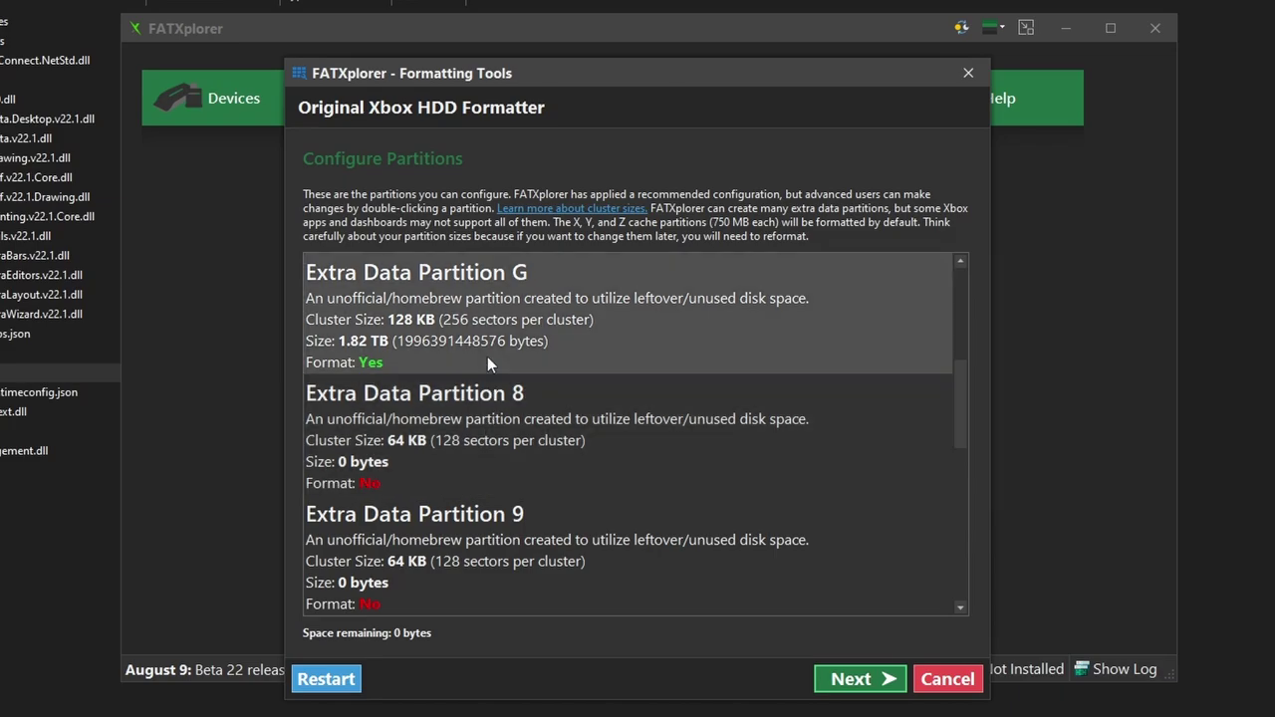
scroll(487, 362, "up", 3)
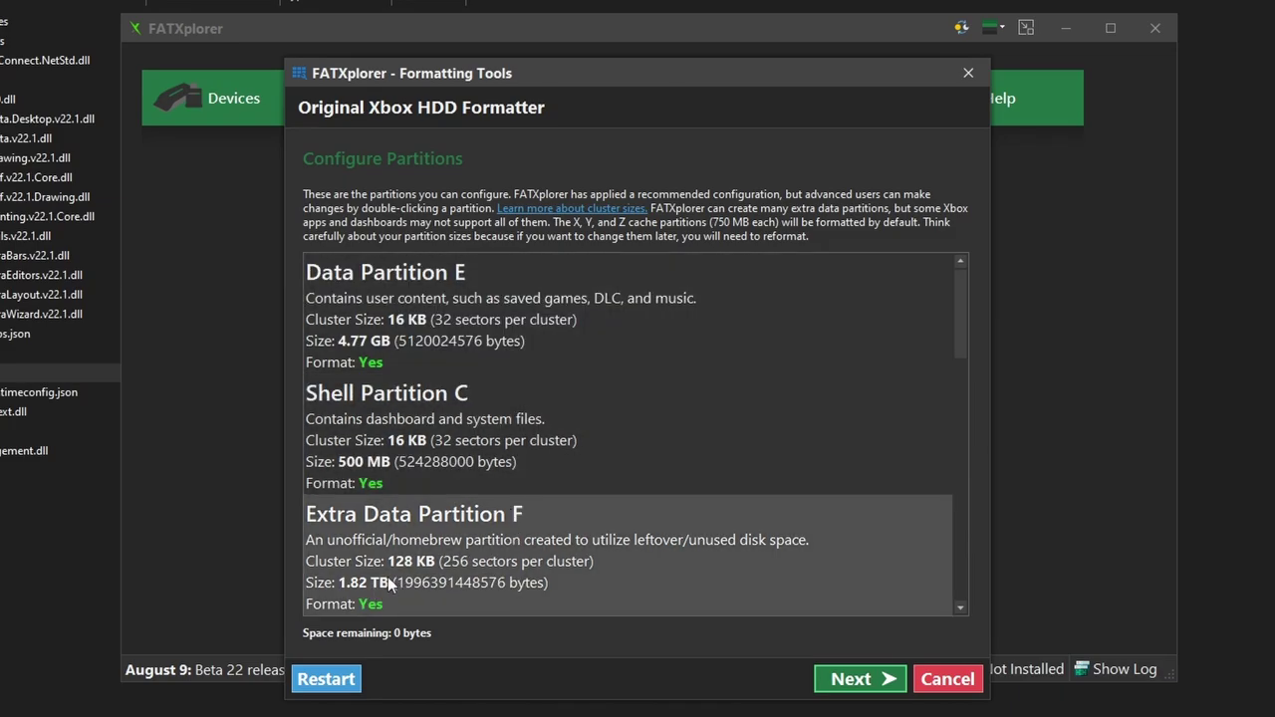
scroll(388, 576, "down", 3)
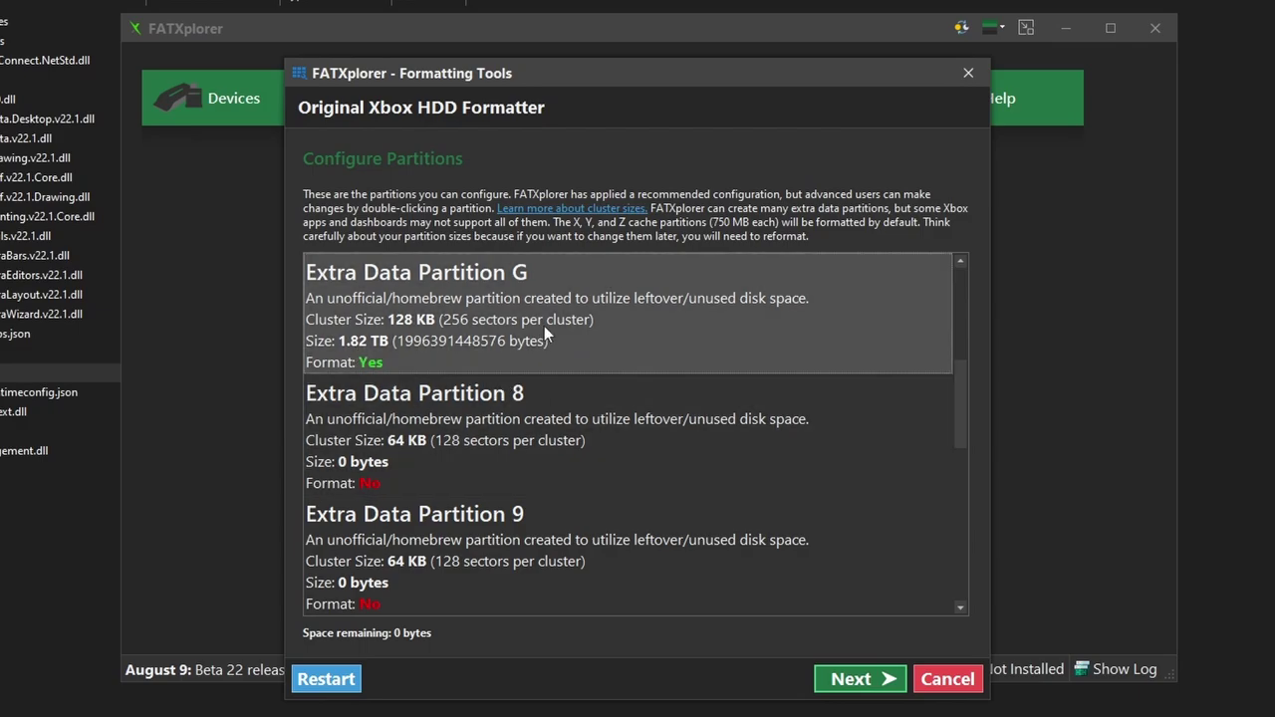
double_click(445, 322)
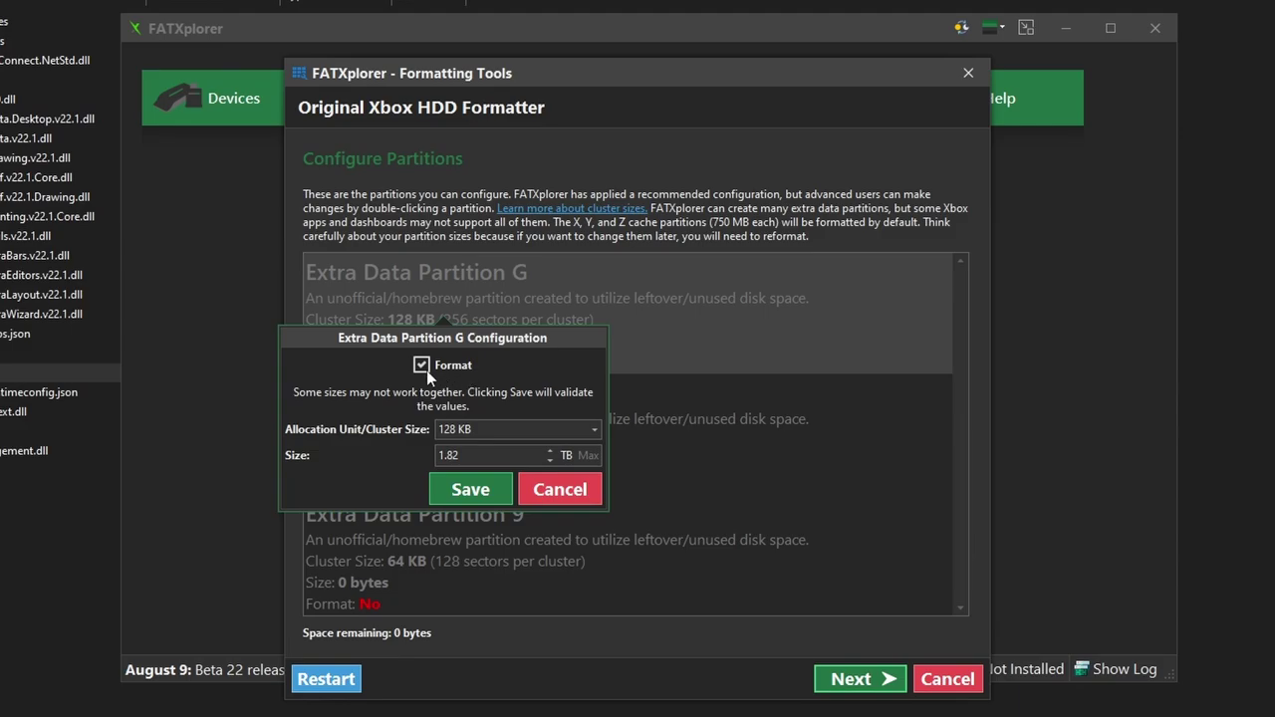
left_click(421, 365)
left_click(557, 493)
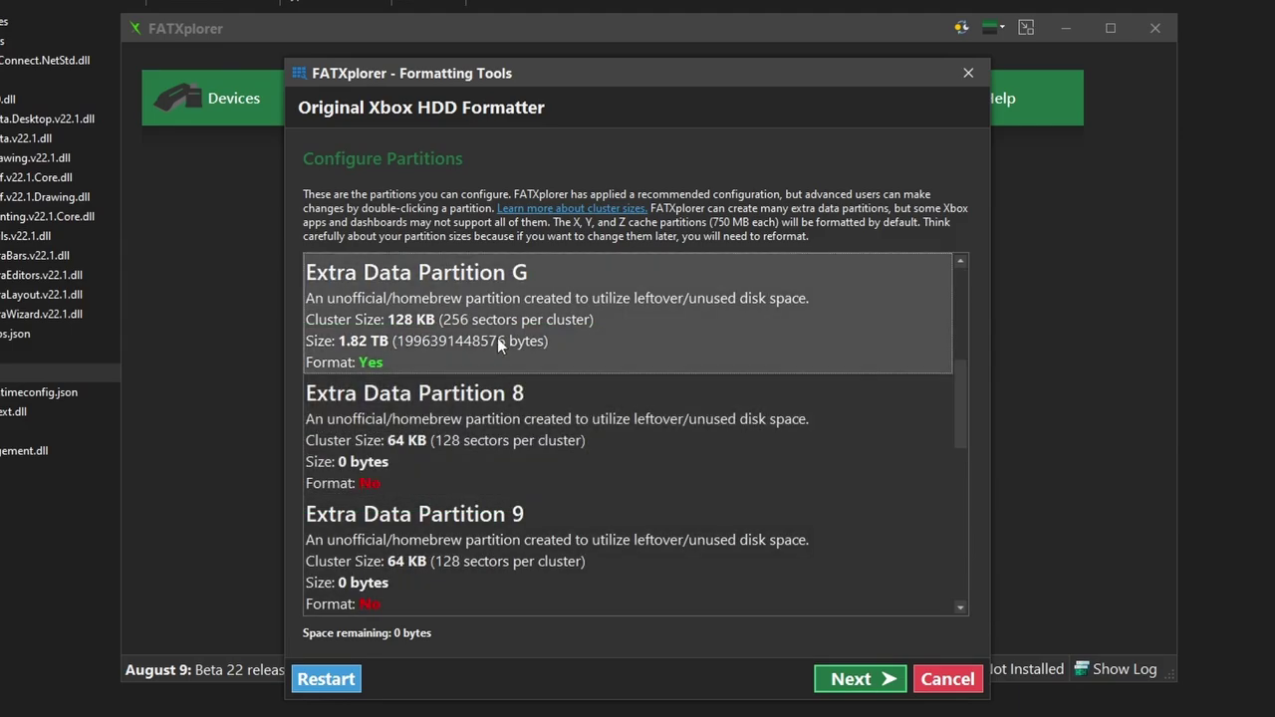
Step: Disable formatting of Extra Data Partition G and save its configuration
double_click(497, 338)
left_click(476, 387)
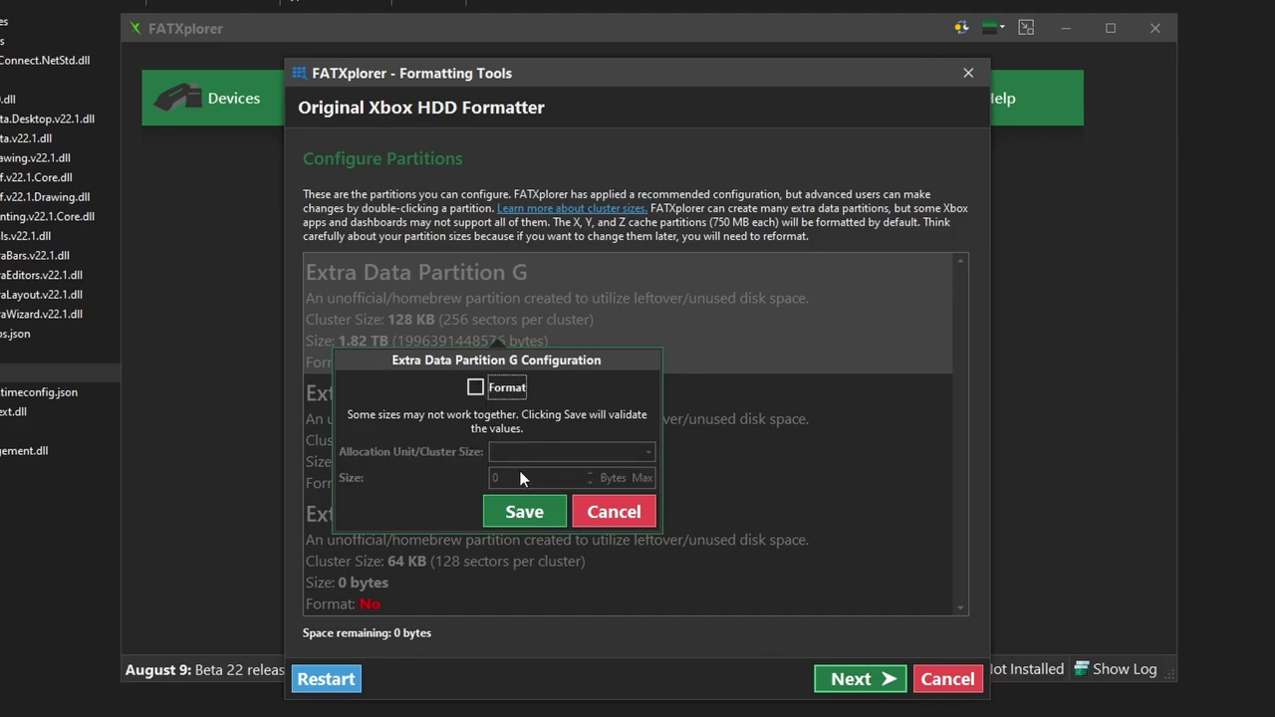
left_click(523, 511)
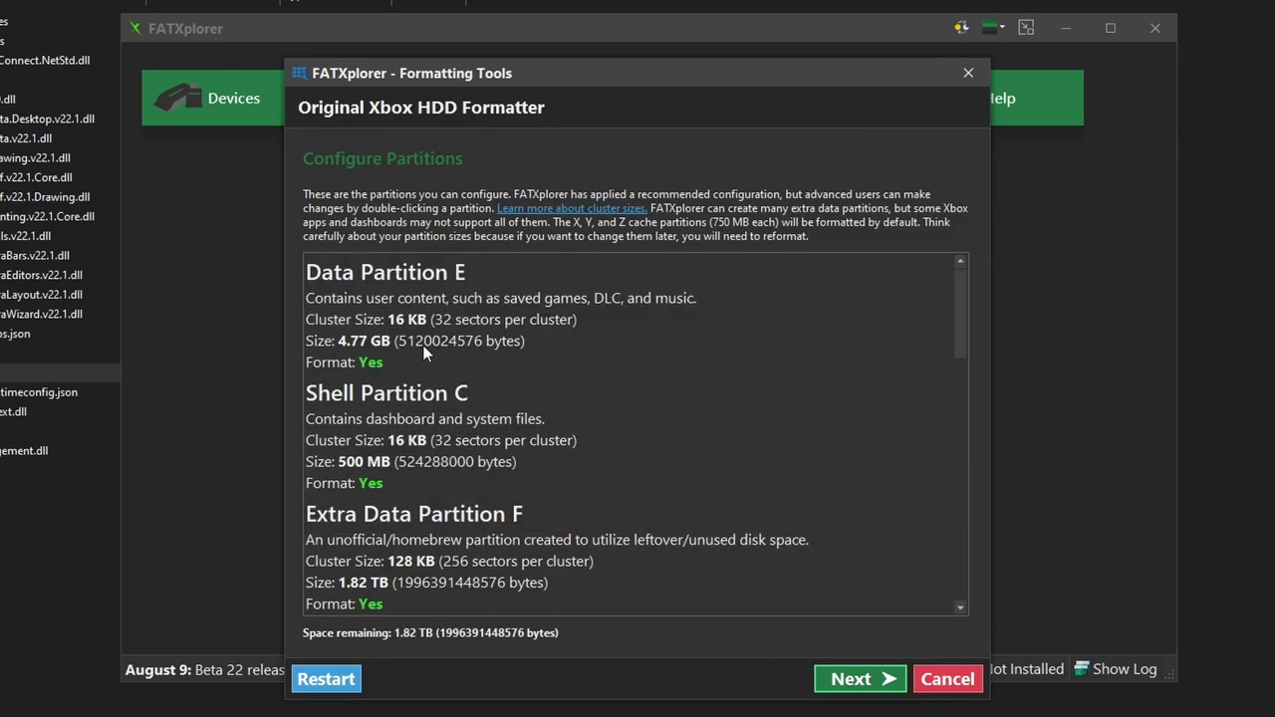
Step: Set Extra Data Partition F to the maximum size of 3.63 TB and save its configuration
double_click(477, 555)
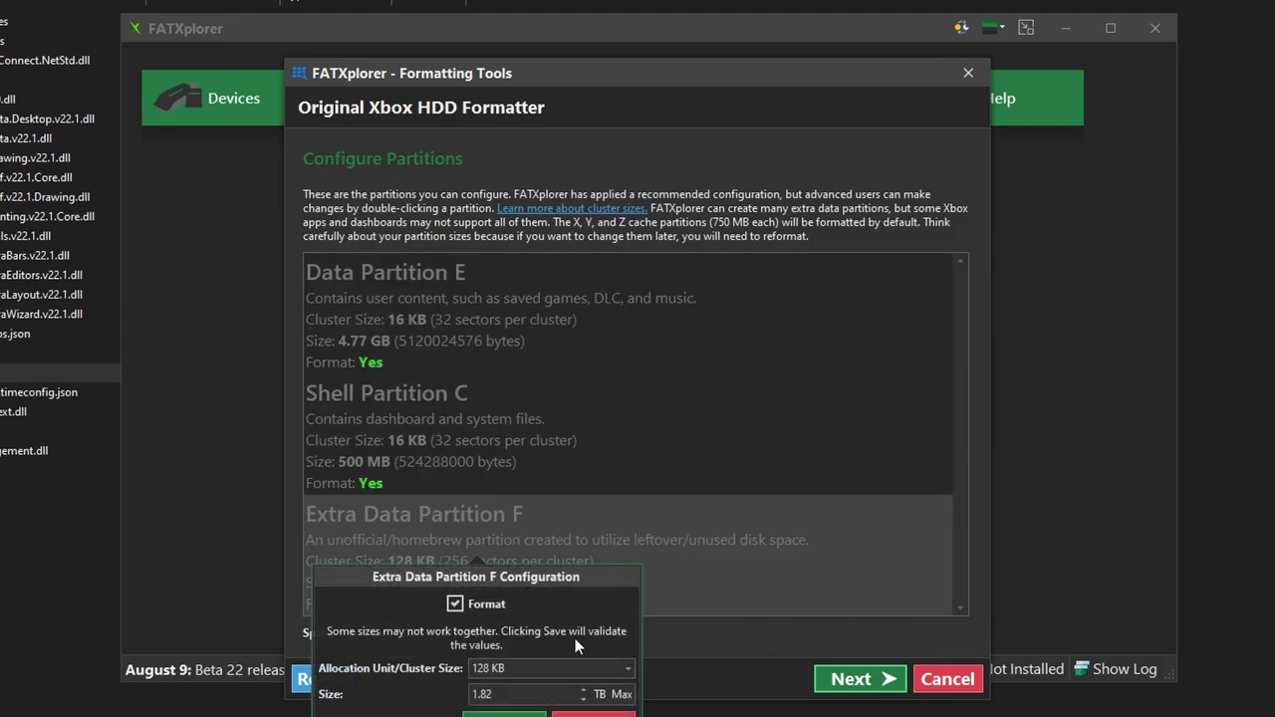
left_click(609, 694)
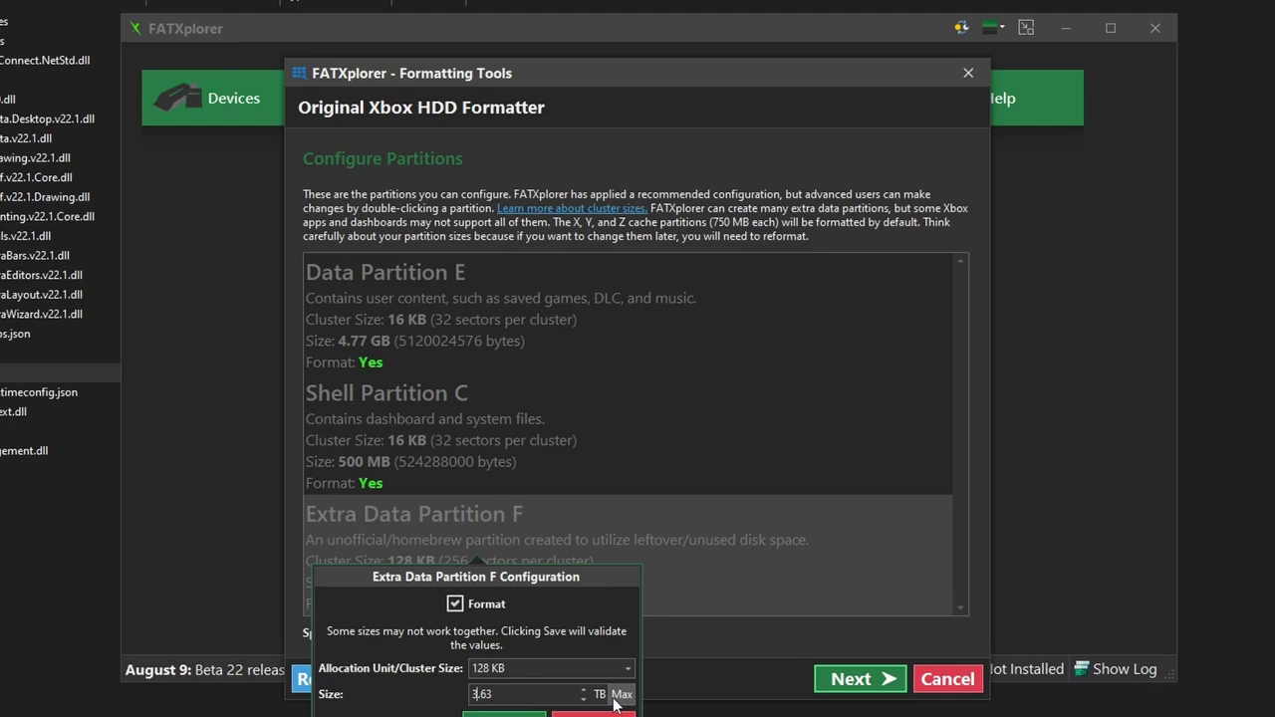
double_click(501, 693)
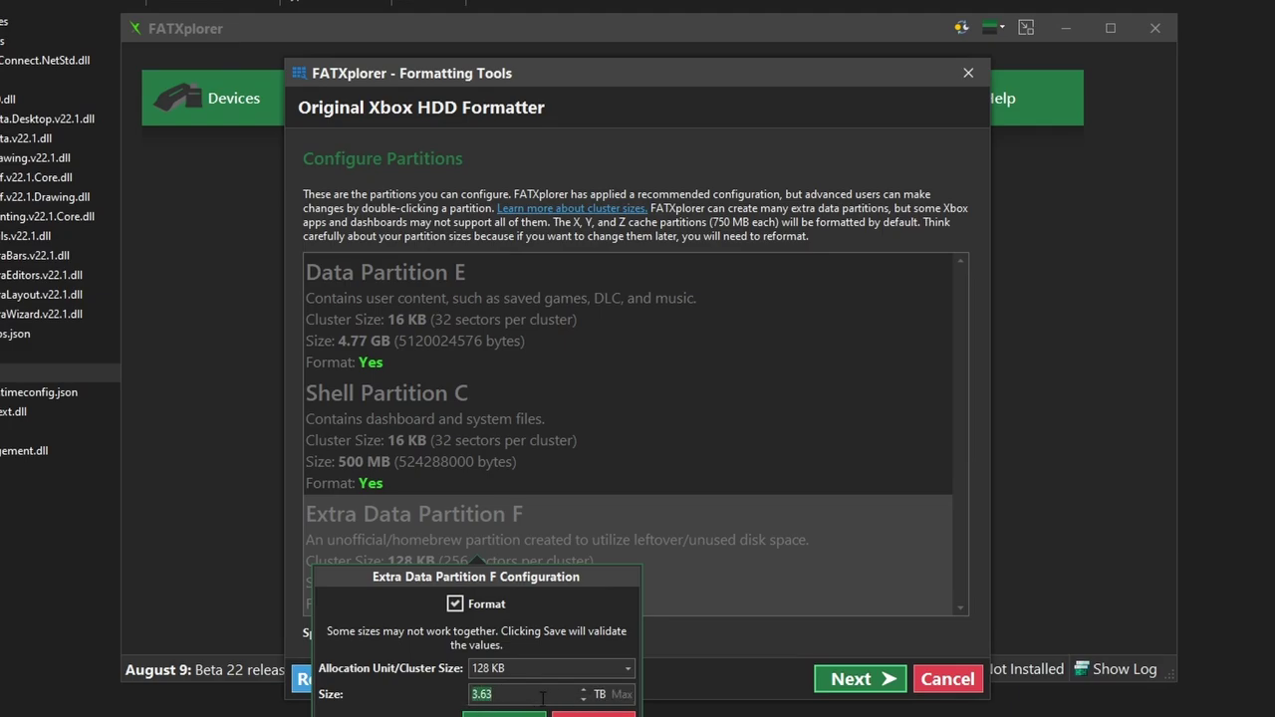
left_click(503, 713)
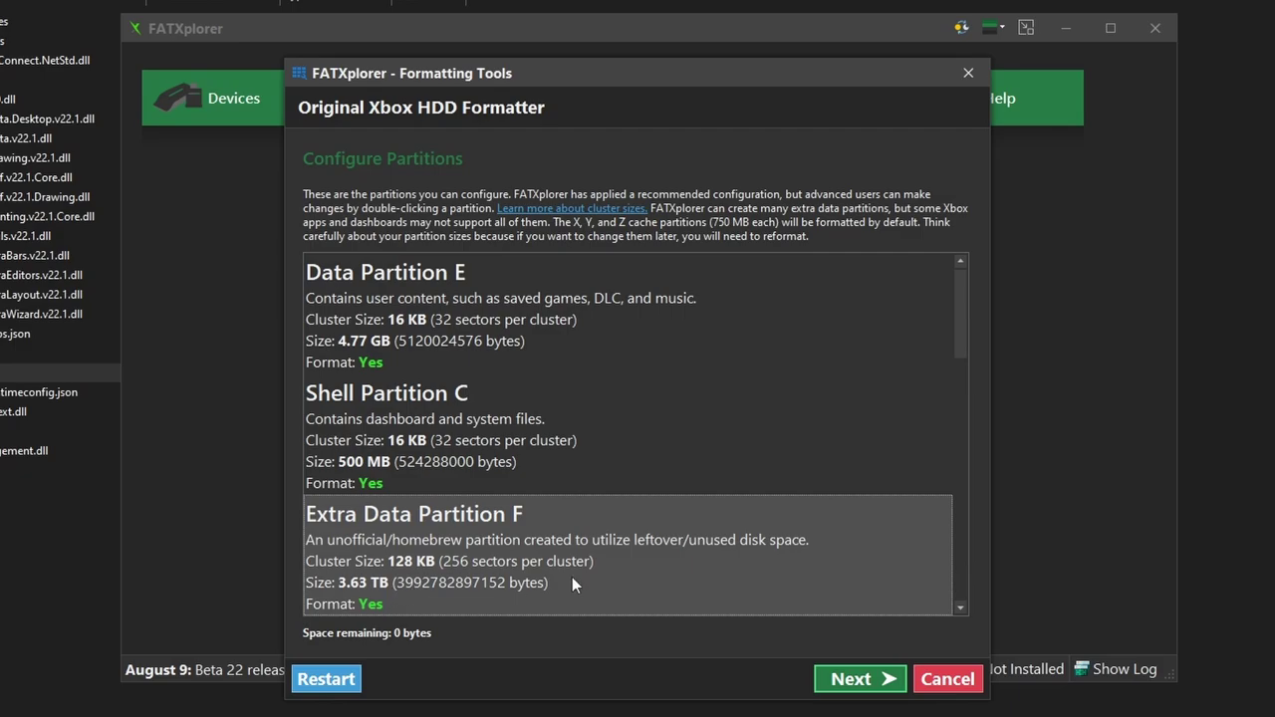
Step: Accept the partition layout, skip preloading, and run the quick format of the drive through to completion
left_click(844, 678)
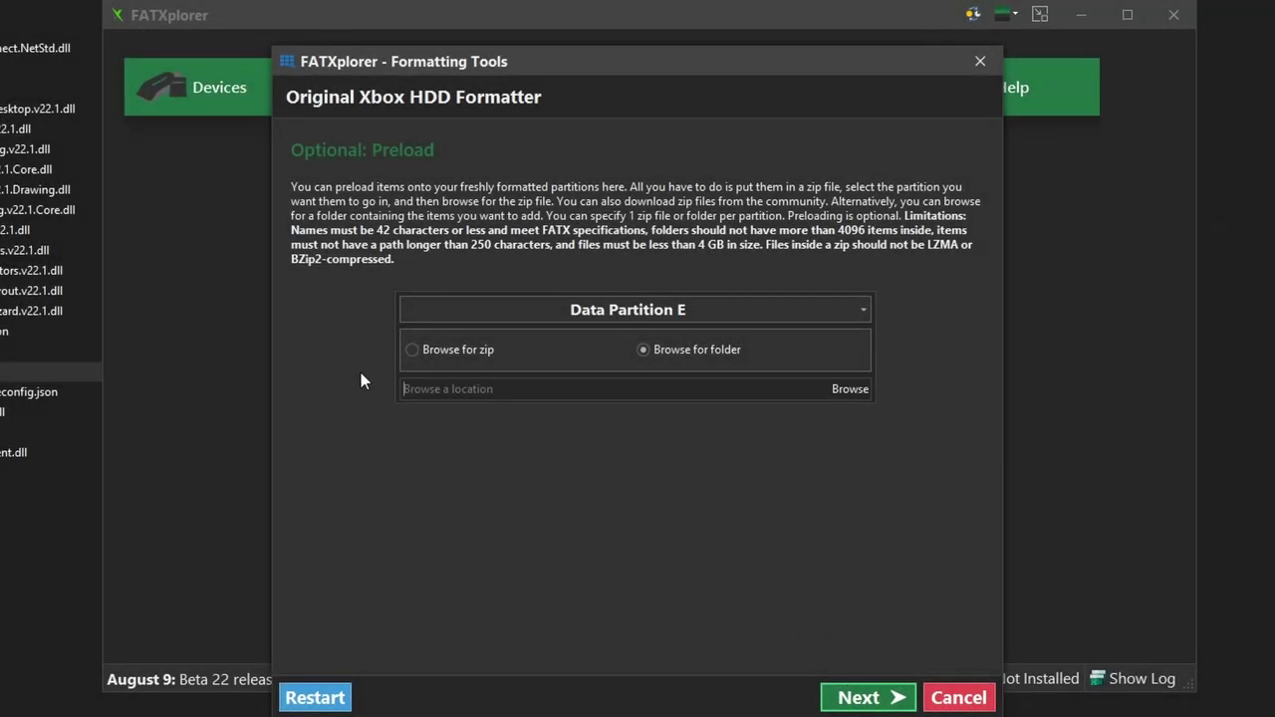
left_click(844, 699)
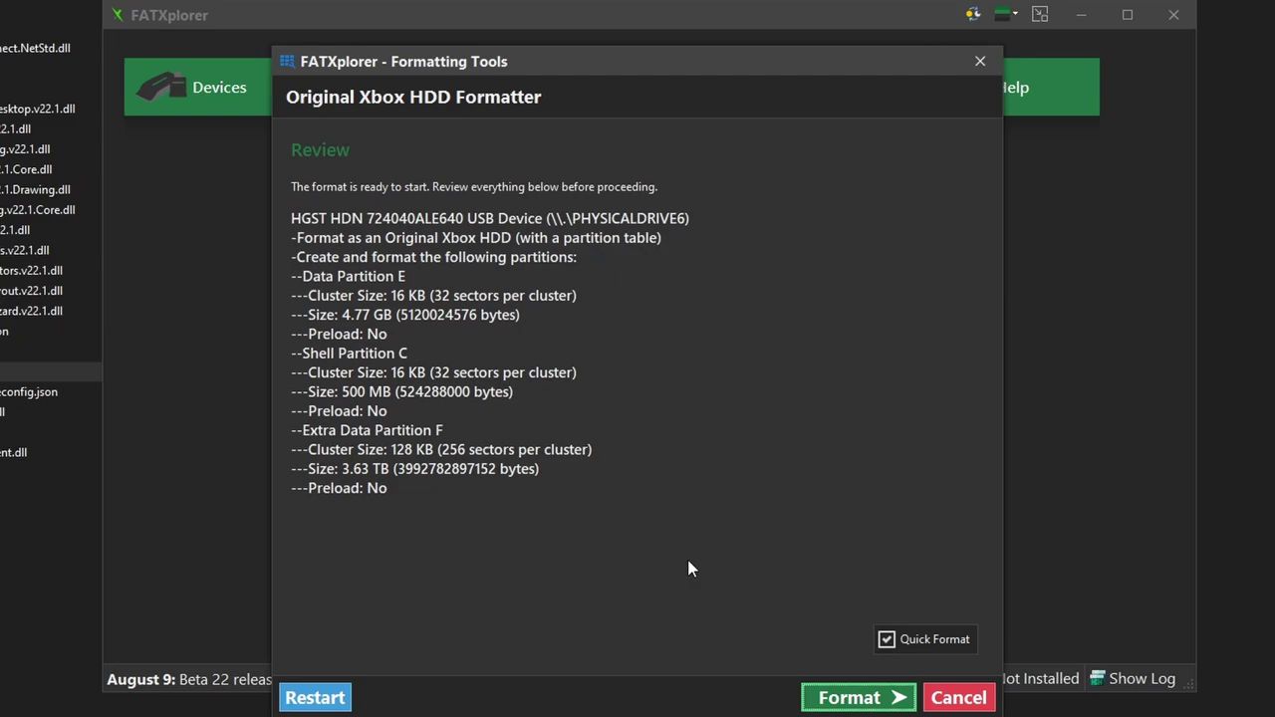
left_click(865, 697)
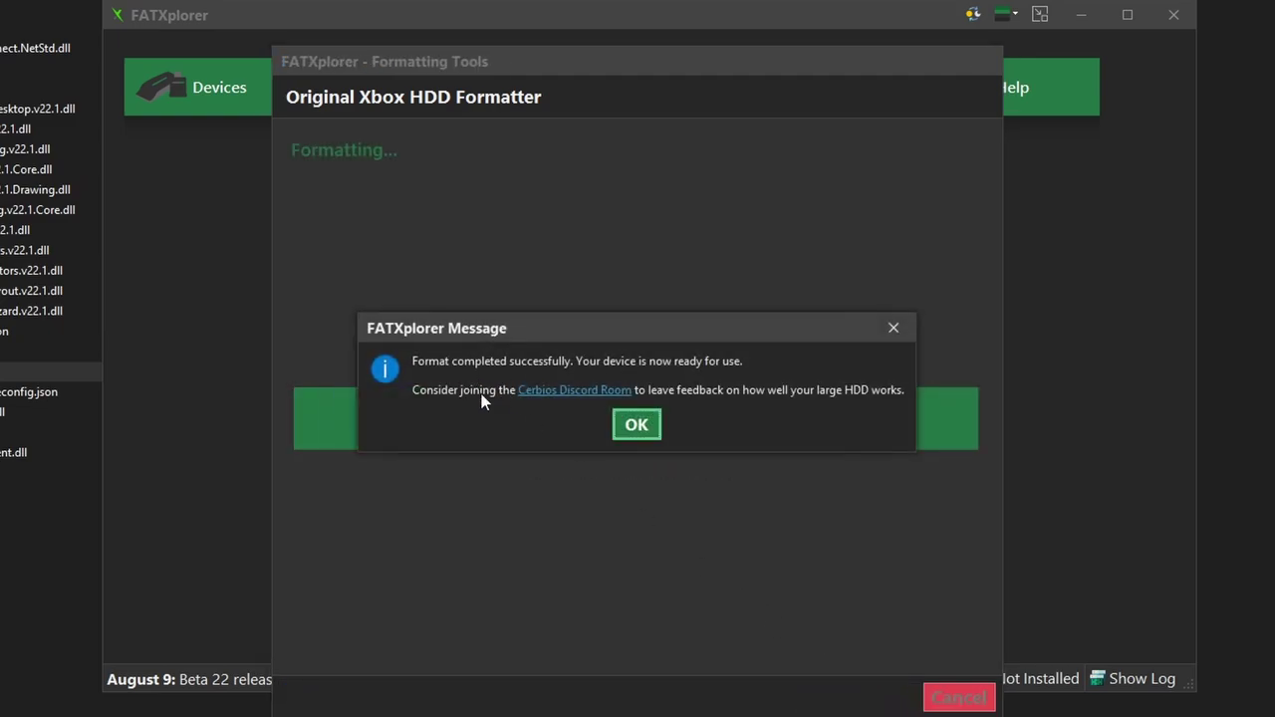
left_click(636, 425)
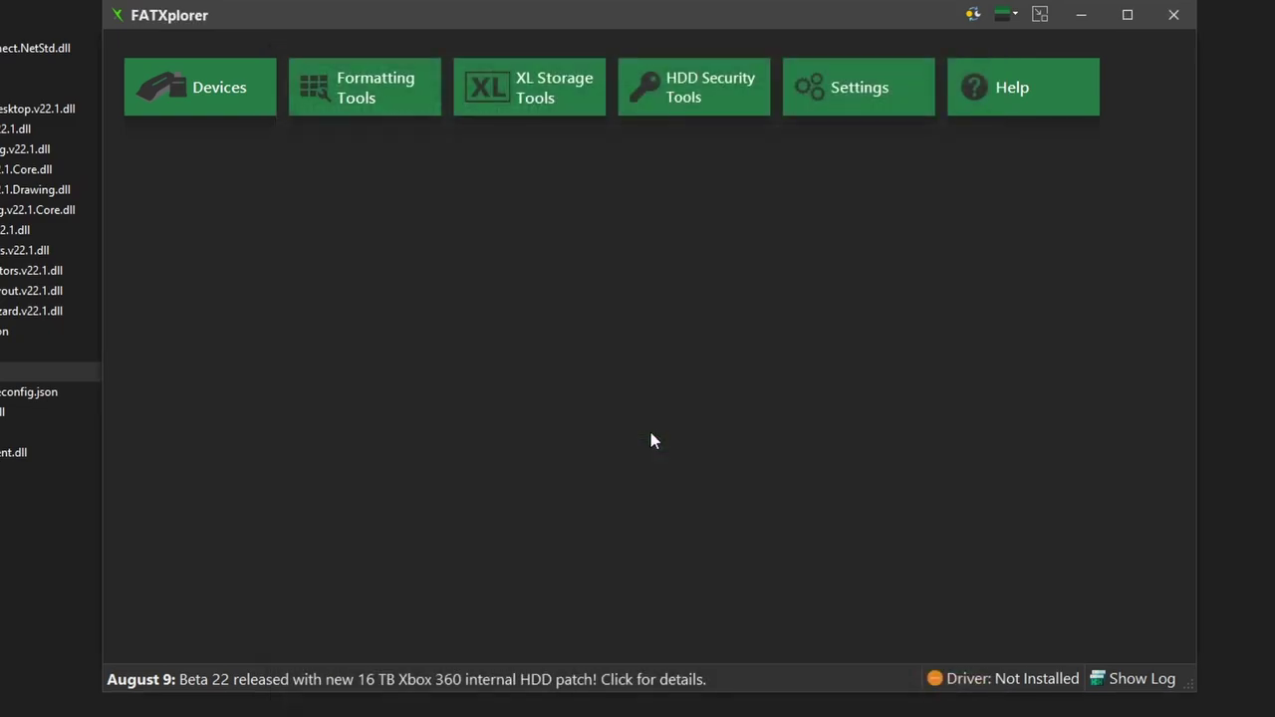
Step: Load the newly formatted HGST Original Xbox HDD from the connected devices to list its partitions
left_click(214, 96)
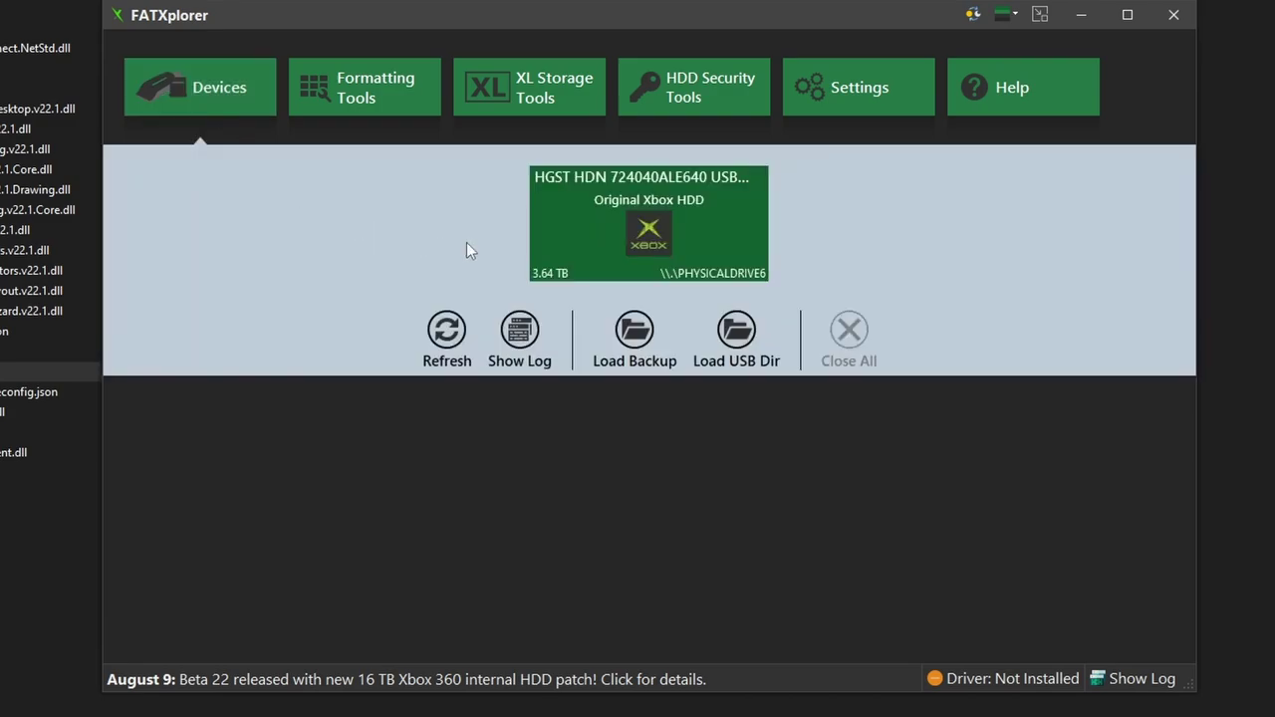
left_click(587, 236)
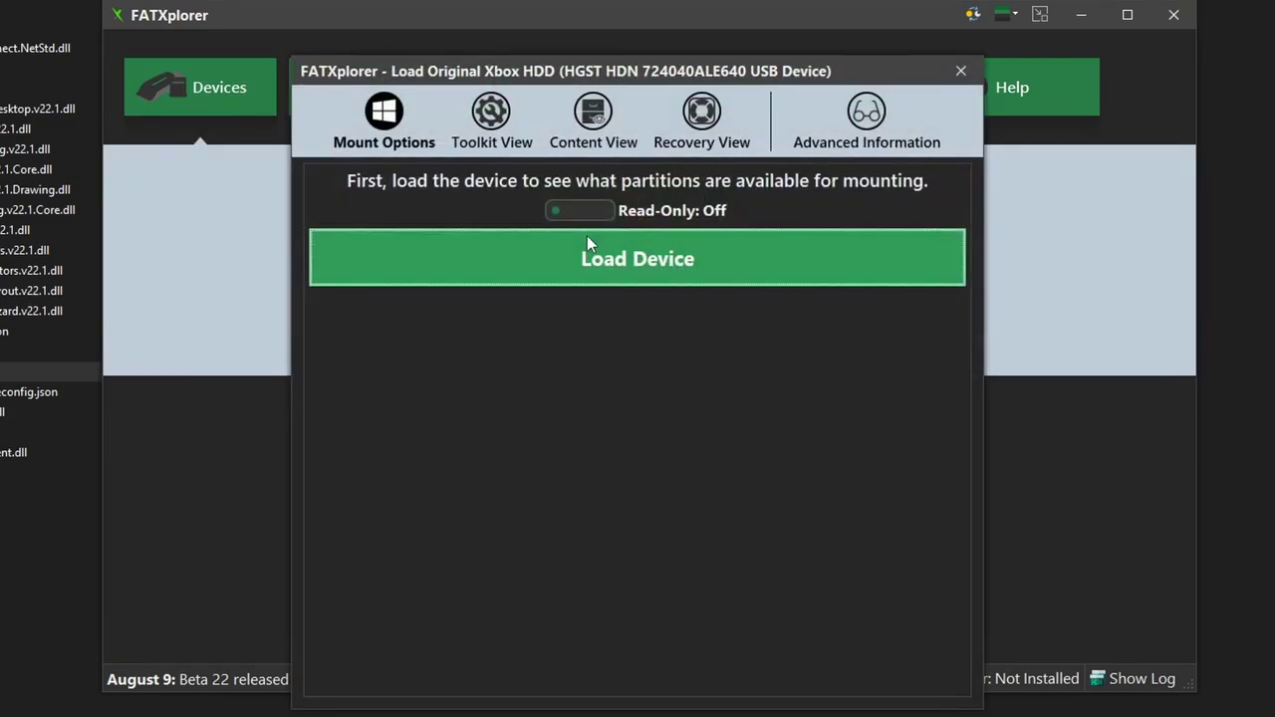
left_click(588, 265)
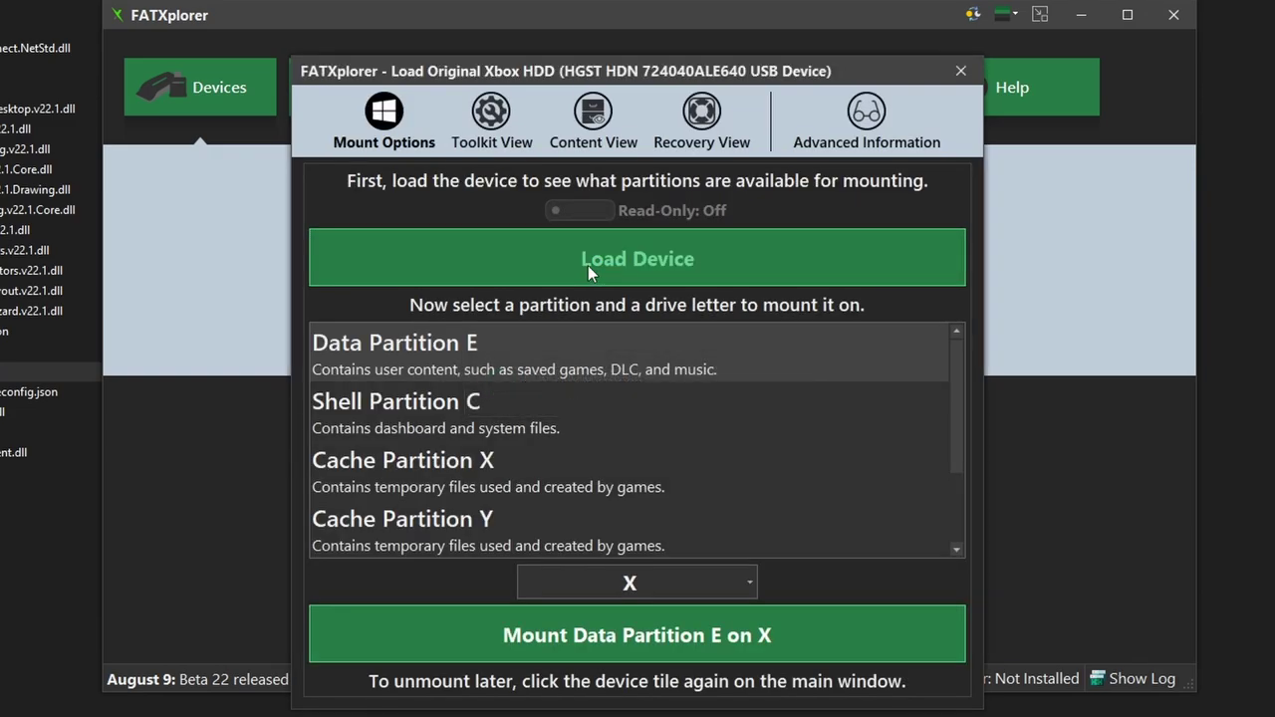
Step: Mount Extra Data Partition F on drive letter X, installing the required driver
scroll(553, 436, "down", 2)
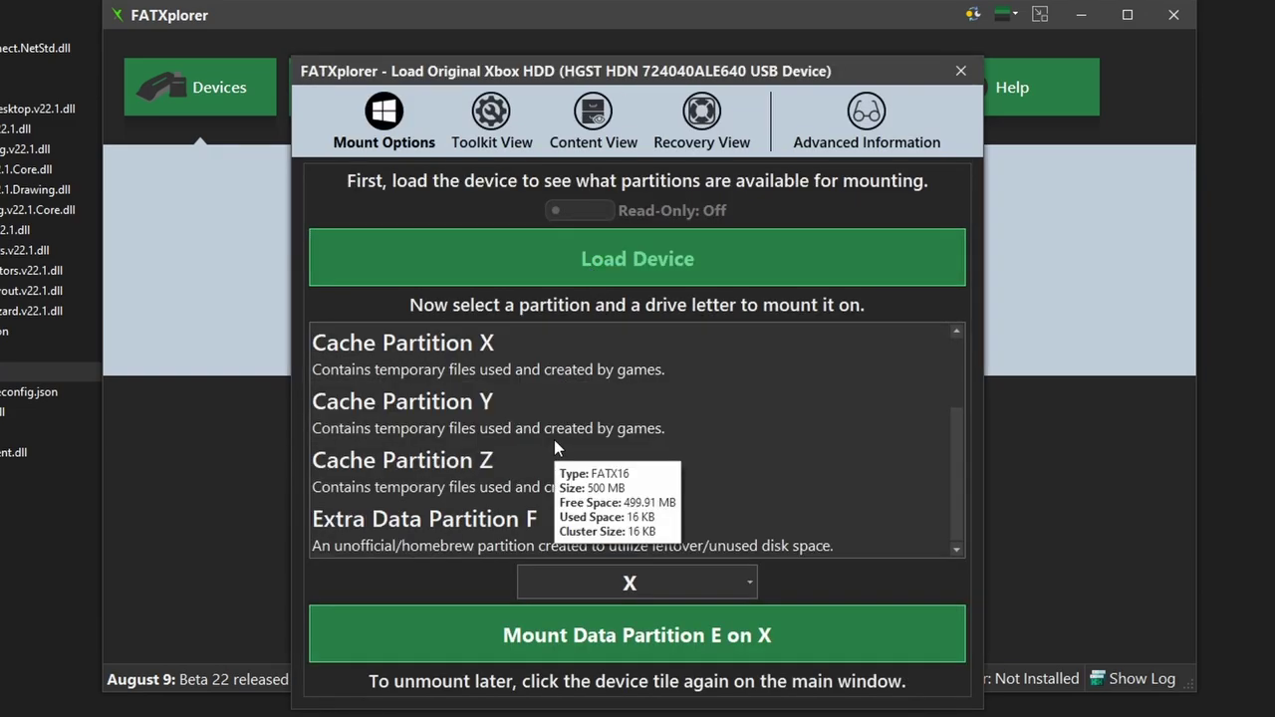
left_click(536, 528)
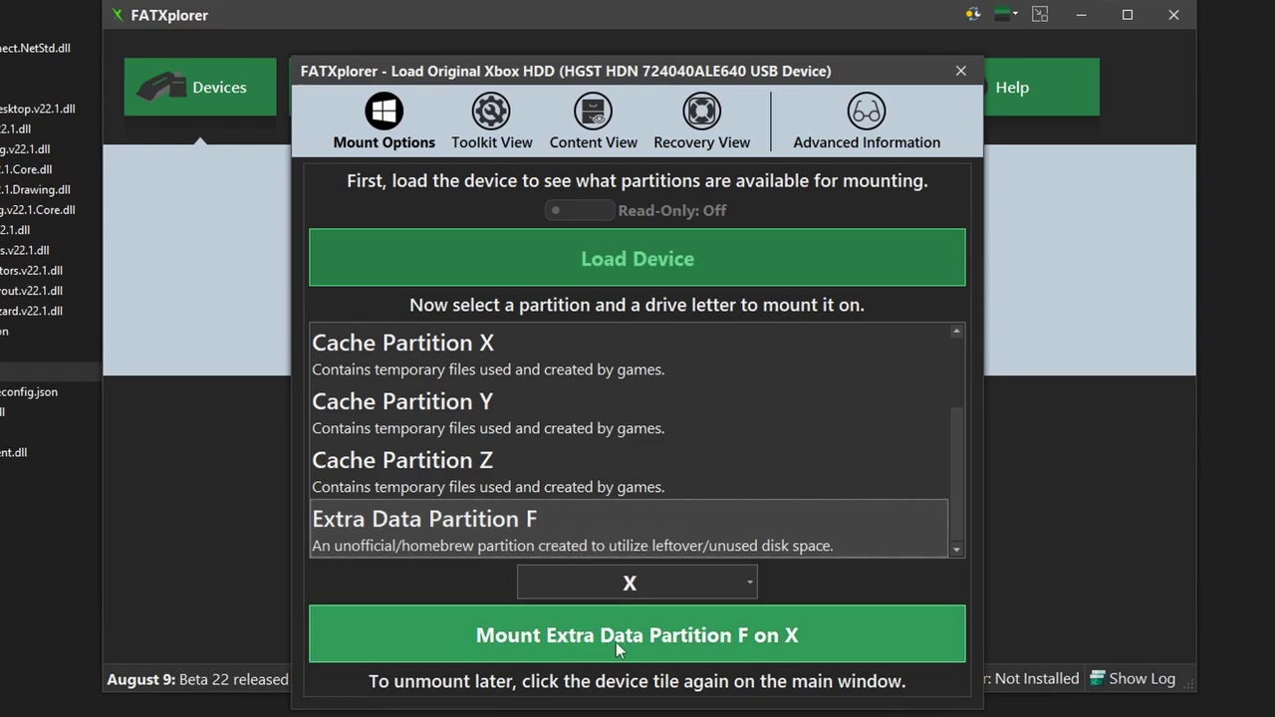
left_click(736, 578)
left_click(736, 575)
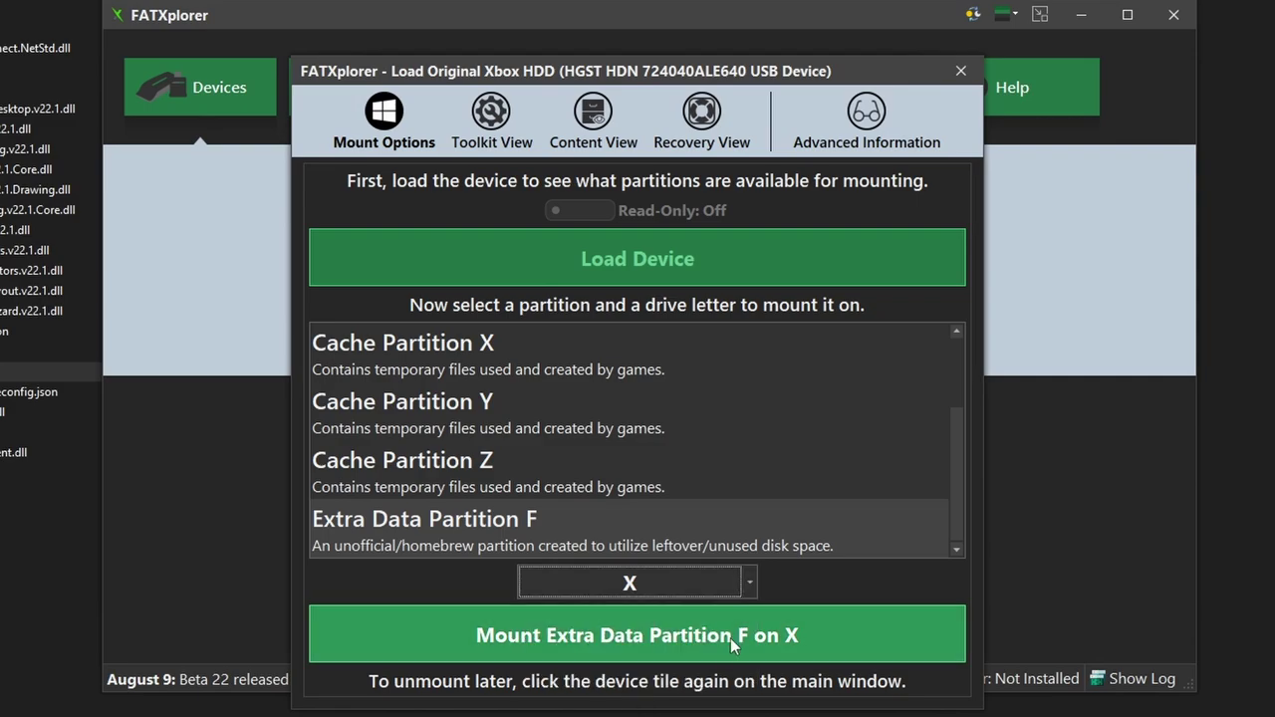
left_click(730, 638)
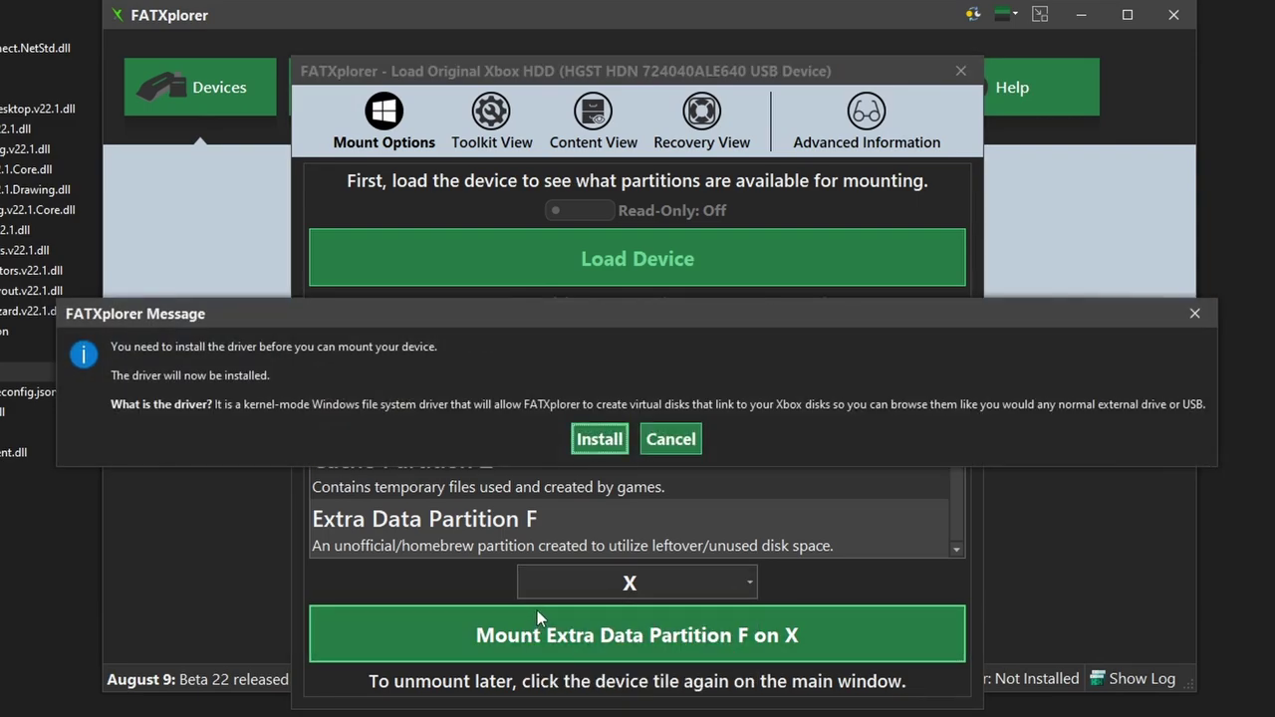
left_click(597, 442)
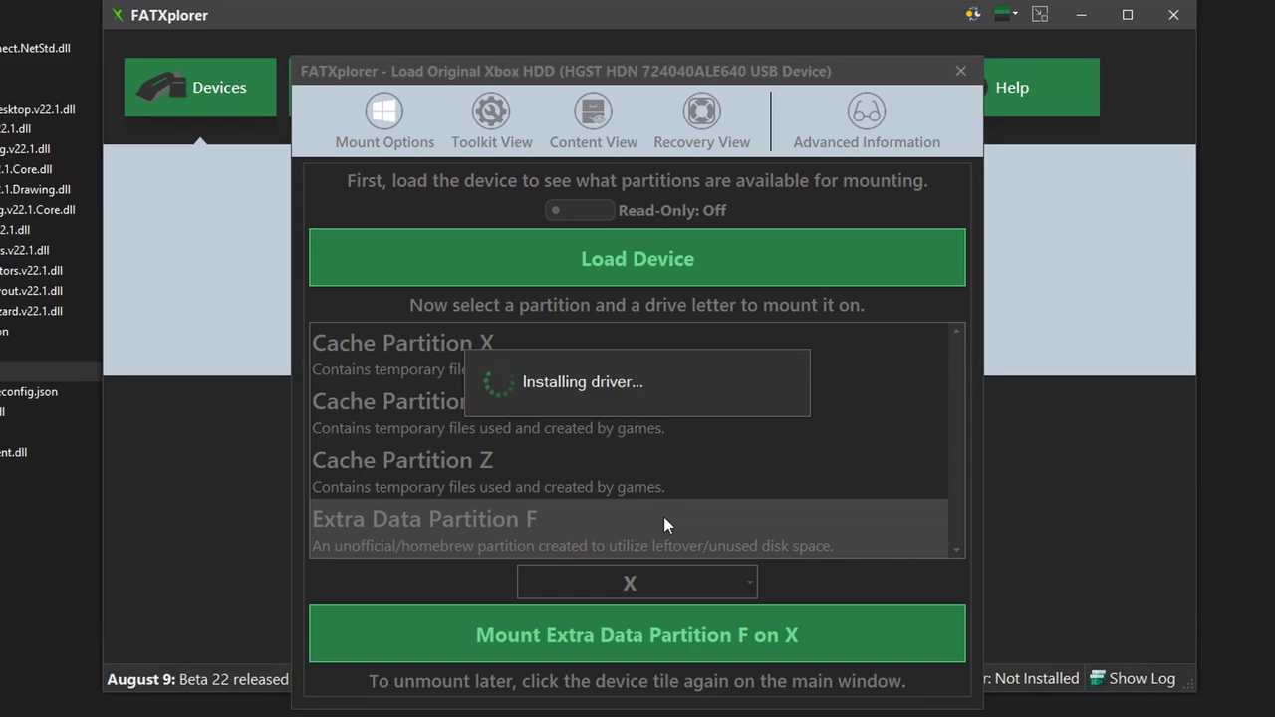
left_click(640, 419)
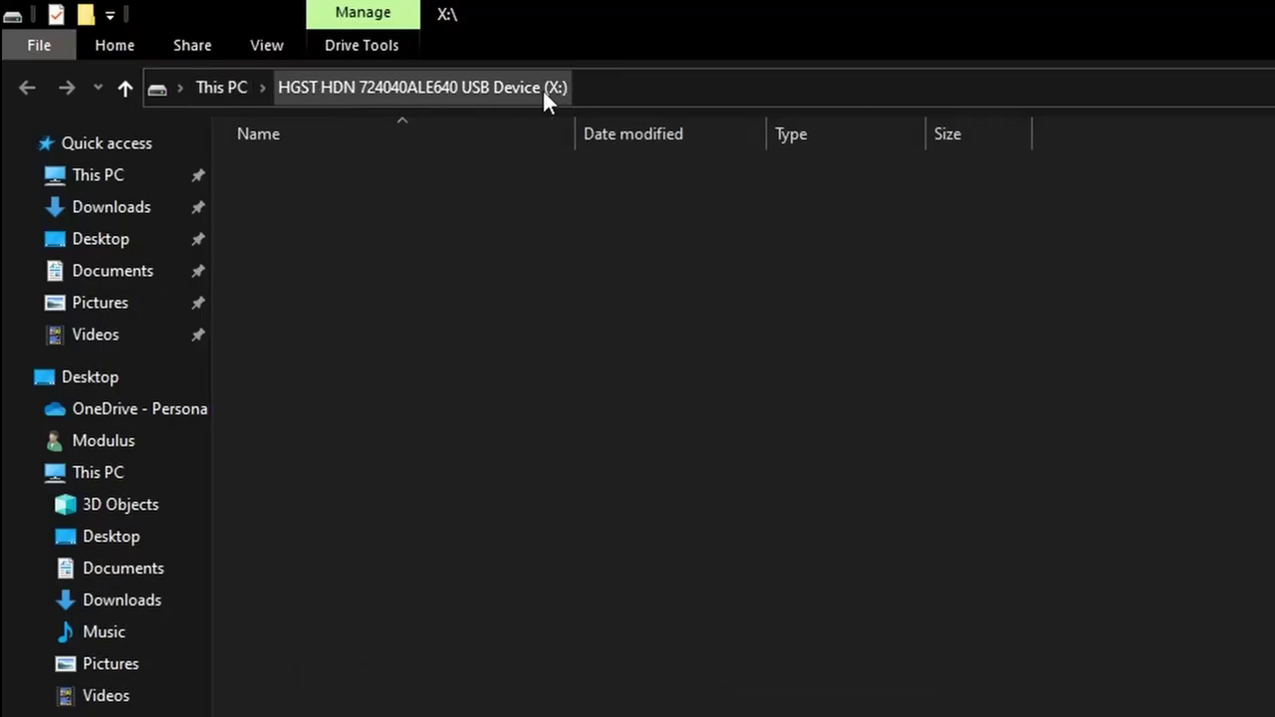
Step: In File Explorer, create a folder named Games on the mounted X: drive and open it
right_click(474, 343)
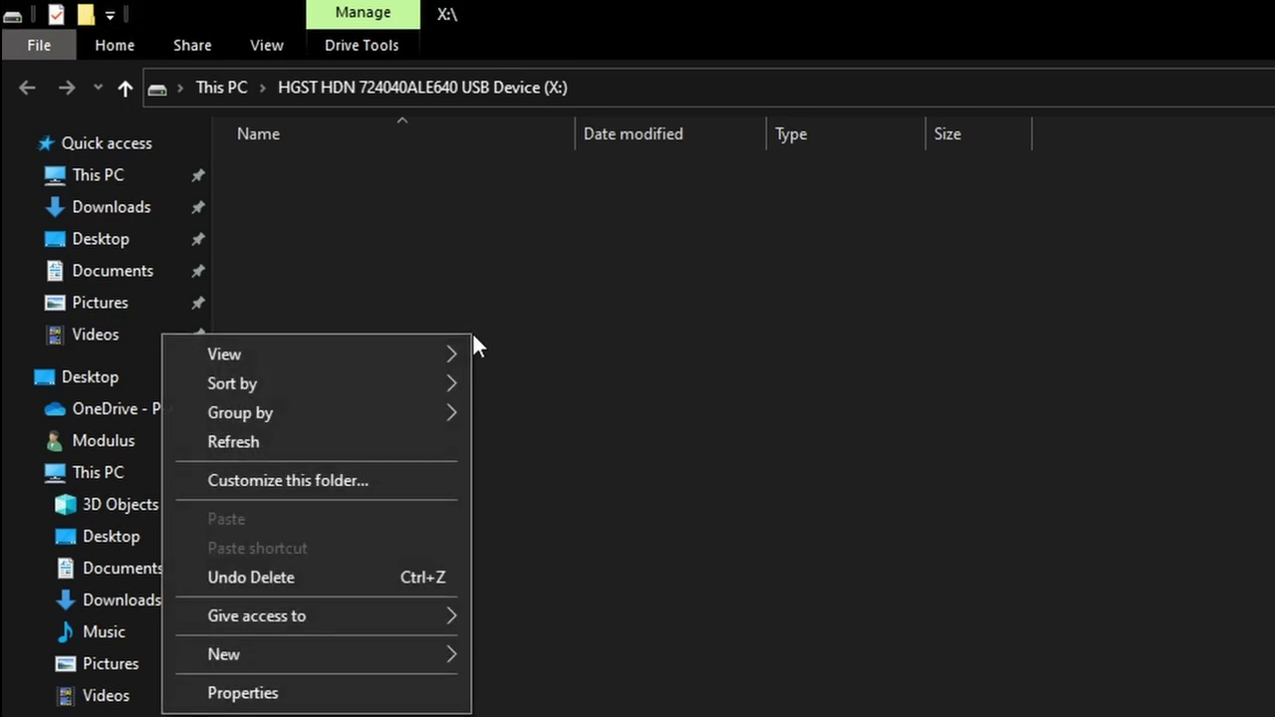
mouse_move(324, 656)
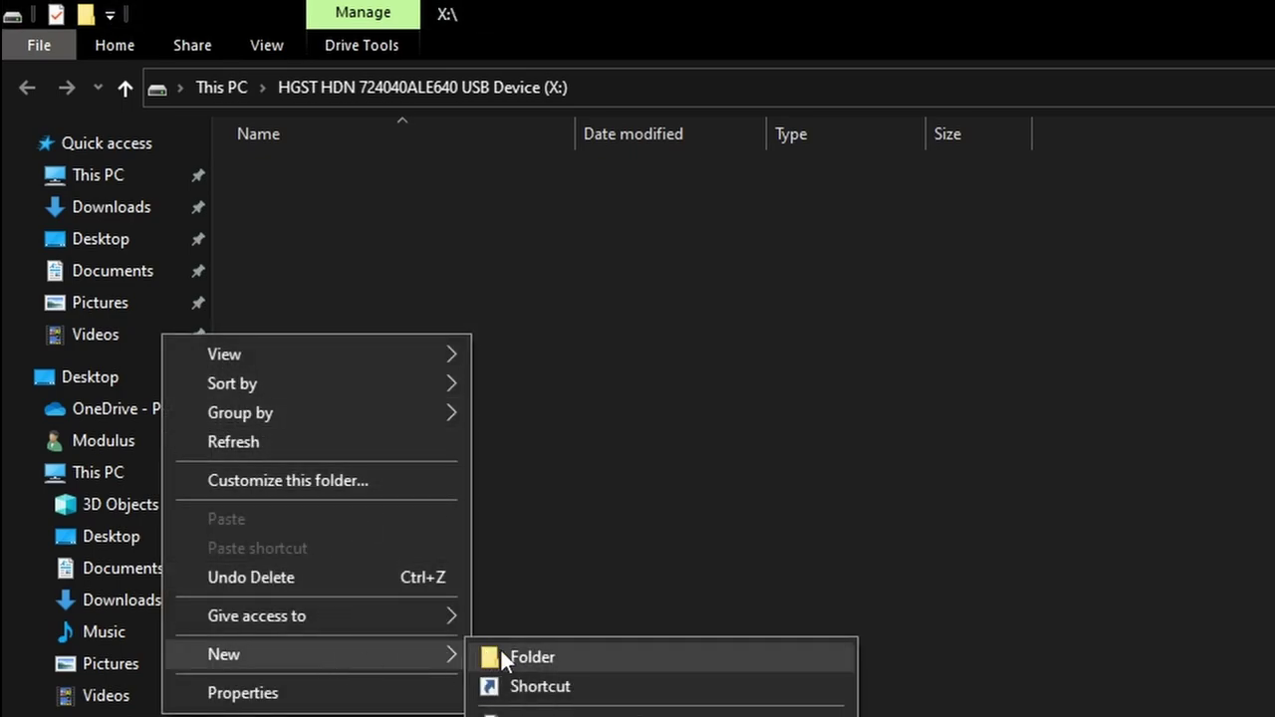
left_click(518, 653)
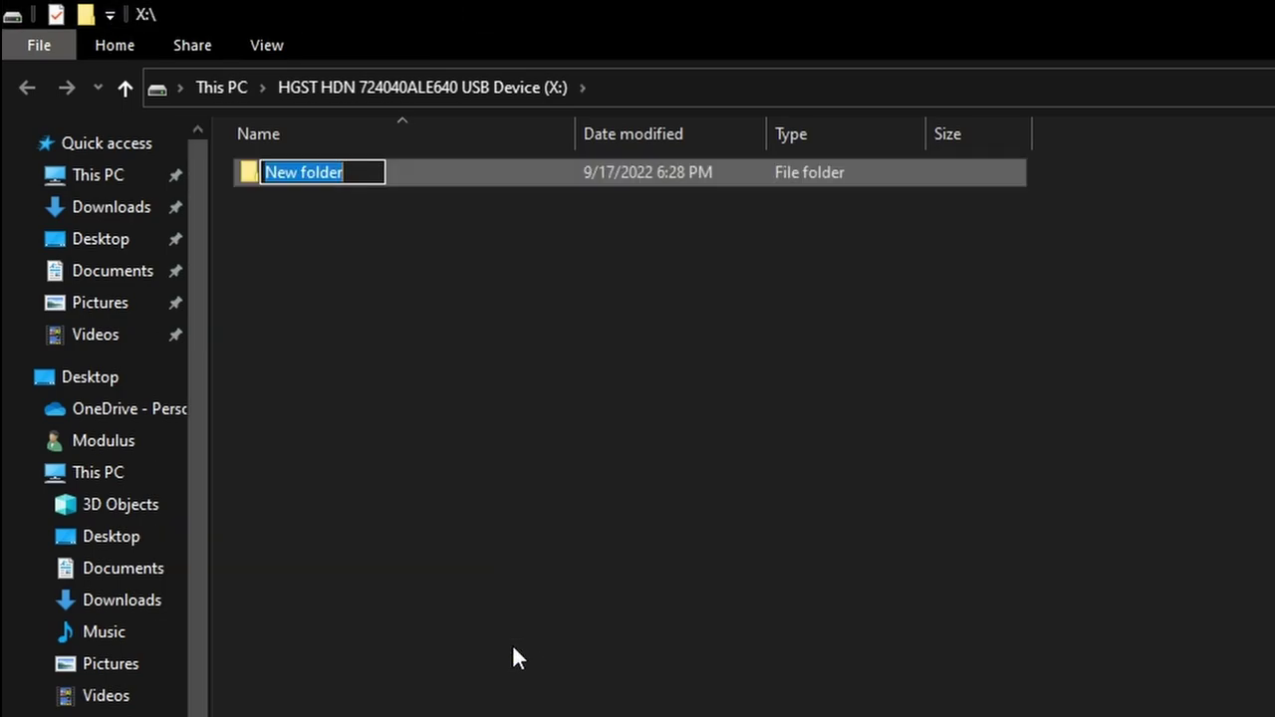
type("Games")
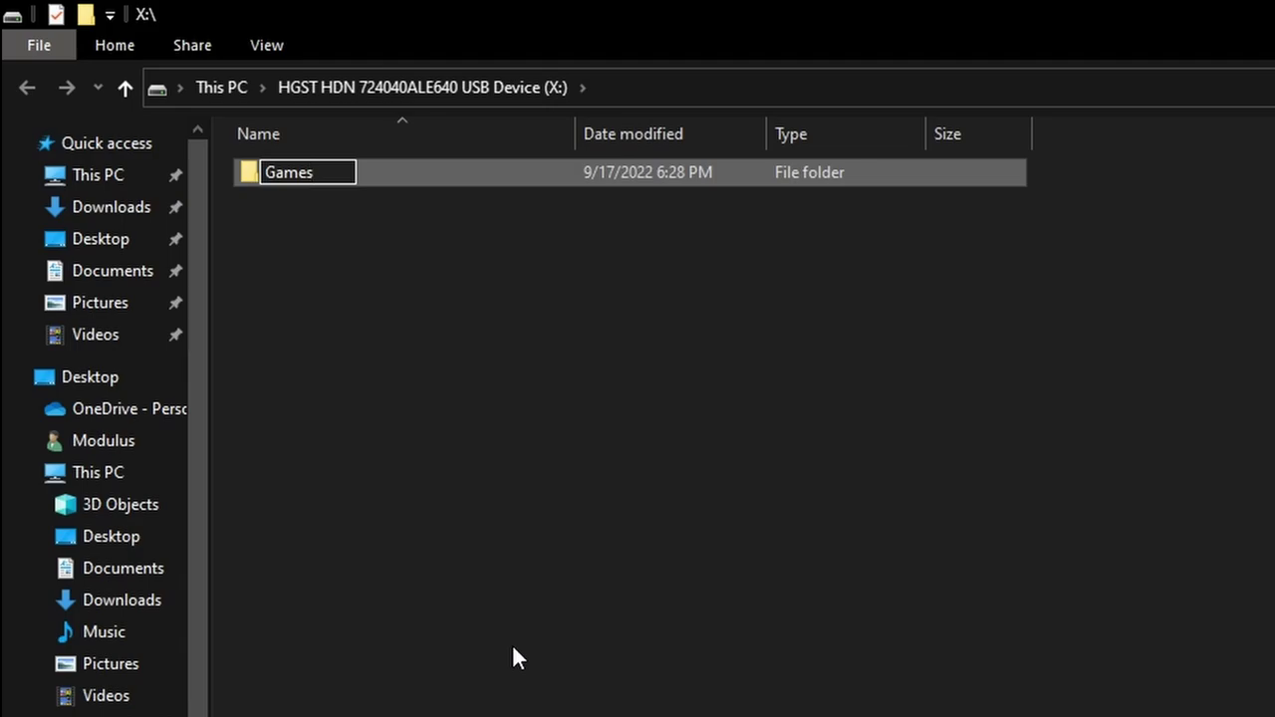
key("Return")
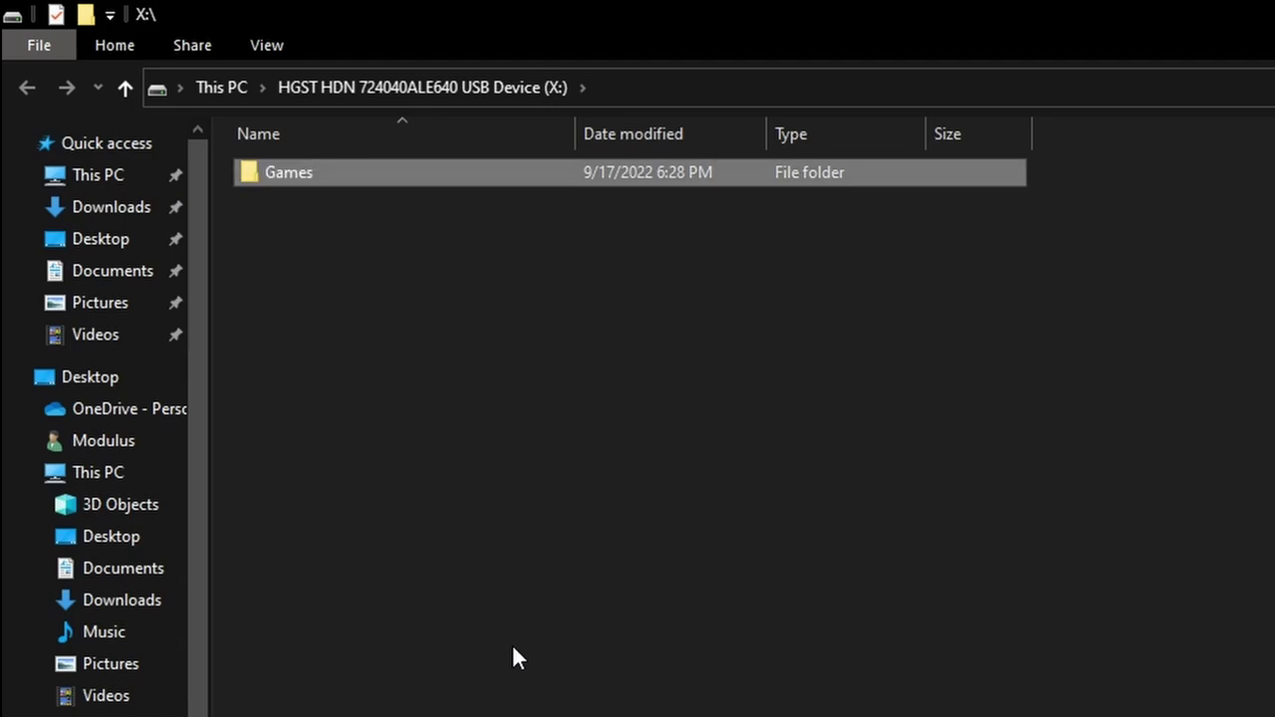
double_click(285, 175)
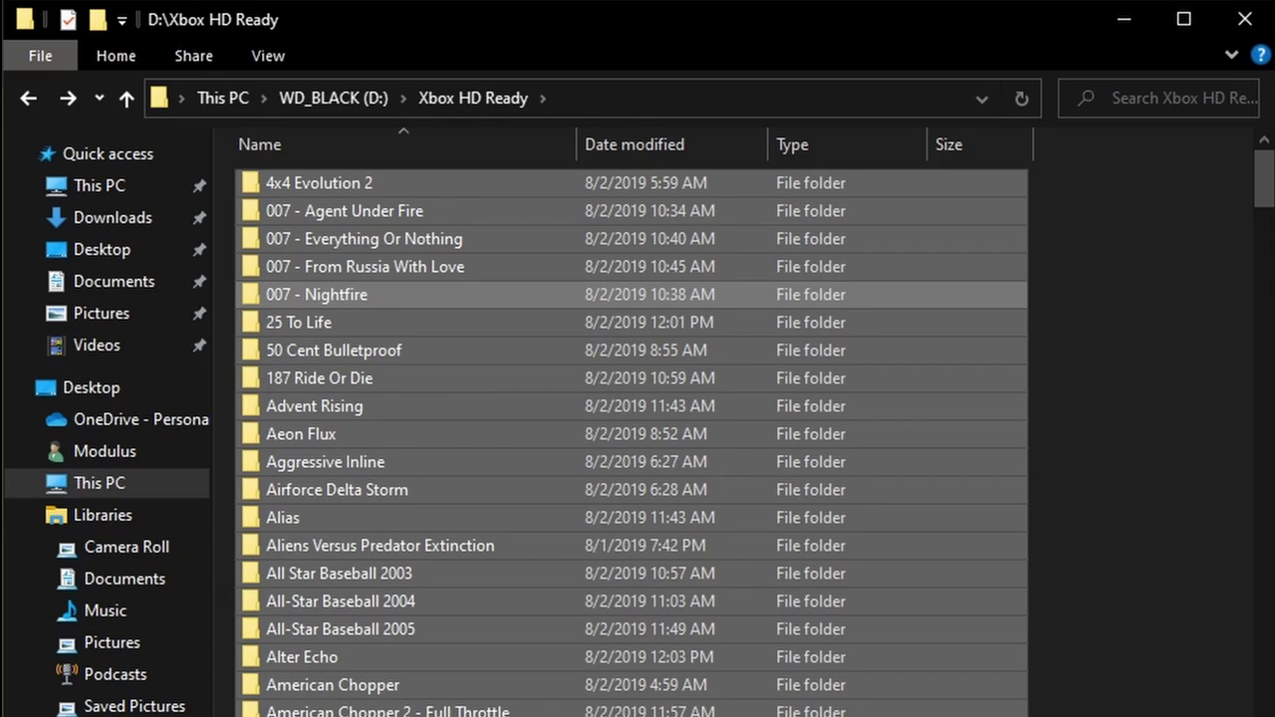
Step: Copy all the selected game folders from D:\Xbox HD Ready into the Games folder on the X: drive
key("ctrl+v")
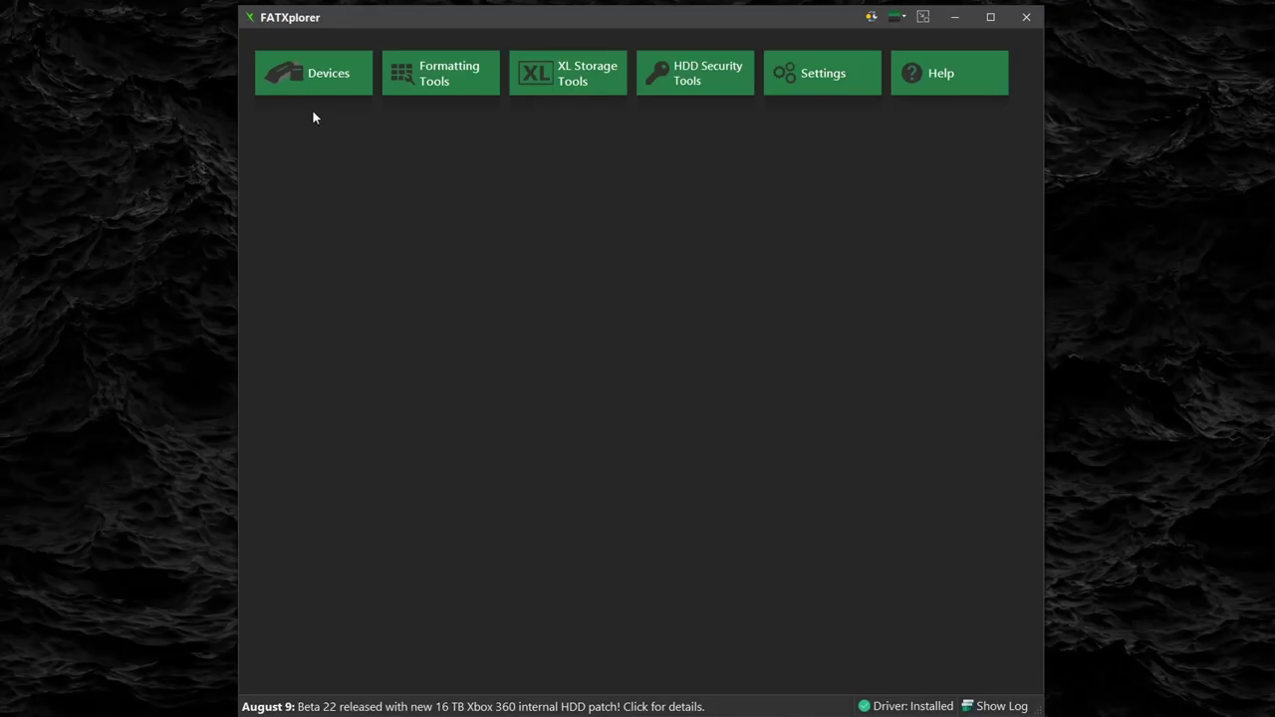
Step: Refresh the device list and load the HGST Original Xbox HDD to list its partitions
left_click(313, 77)
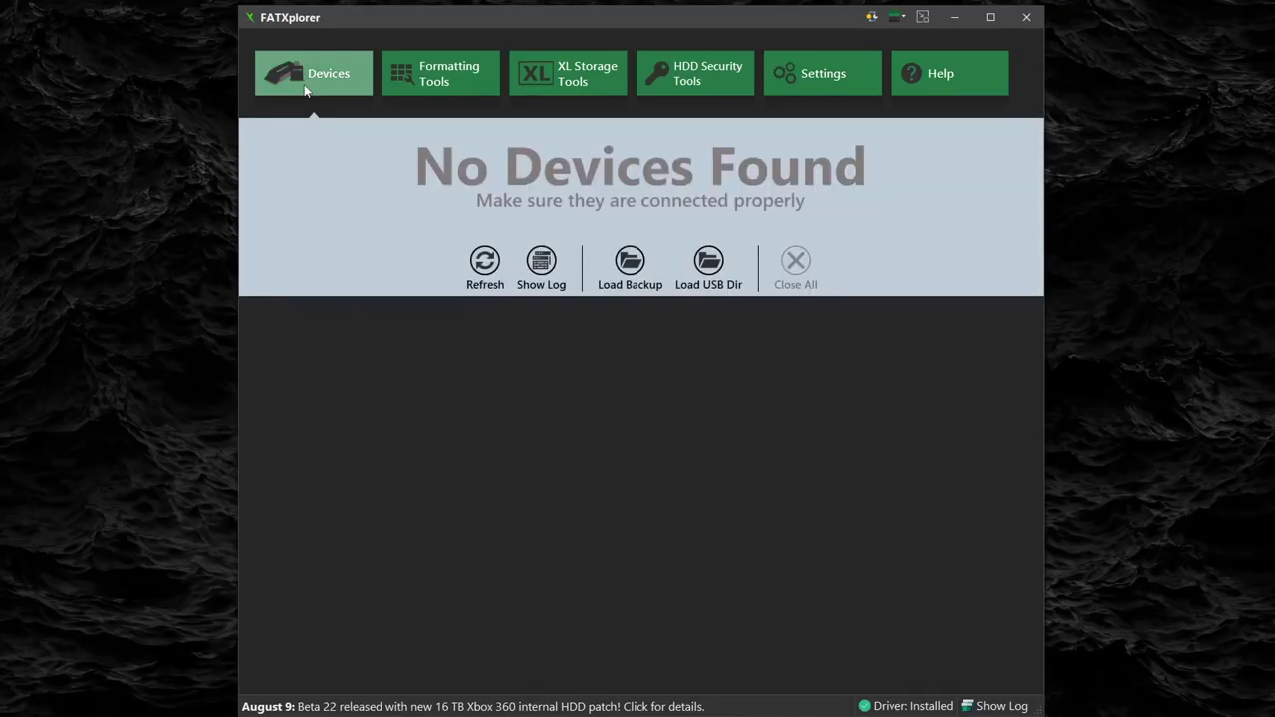
left_click(488, 269)
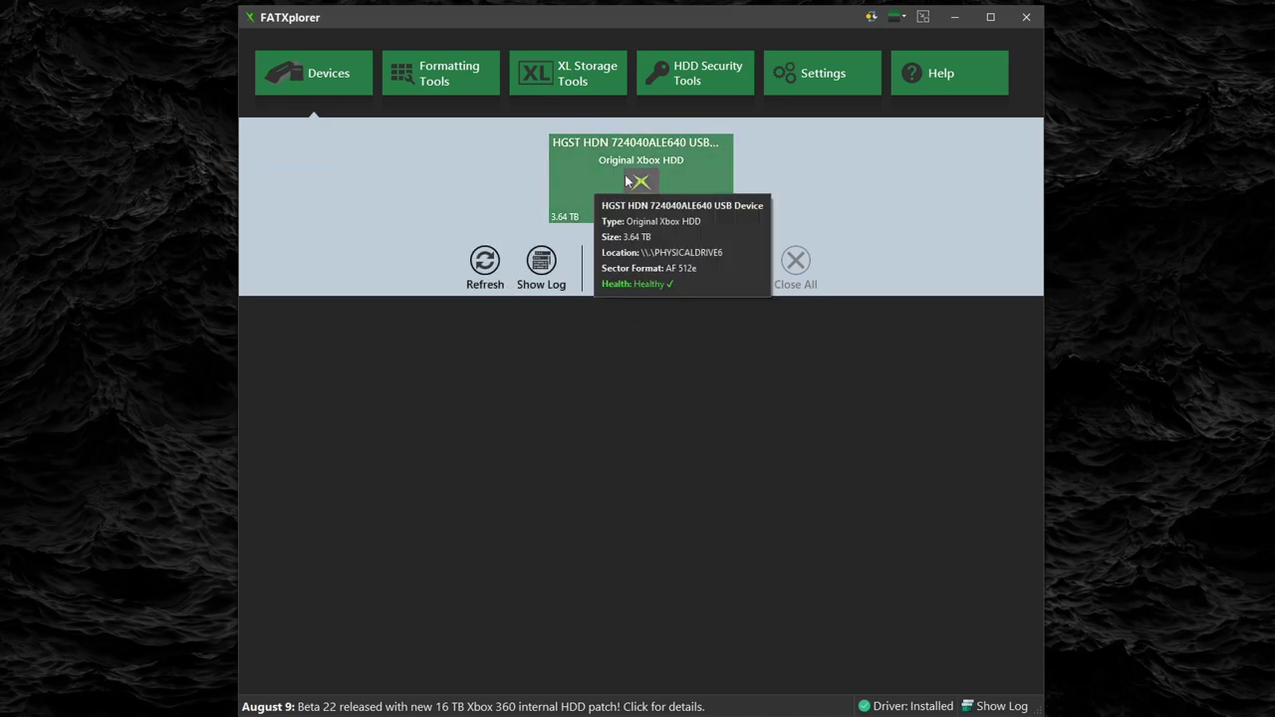
left_click(591, 179)
left_click(643, 276)
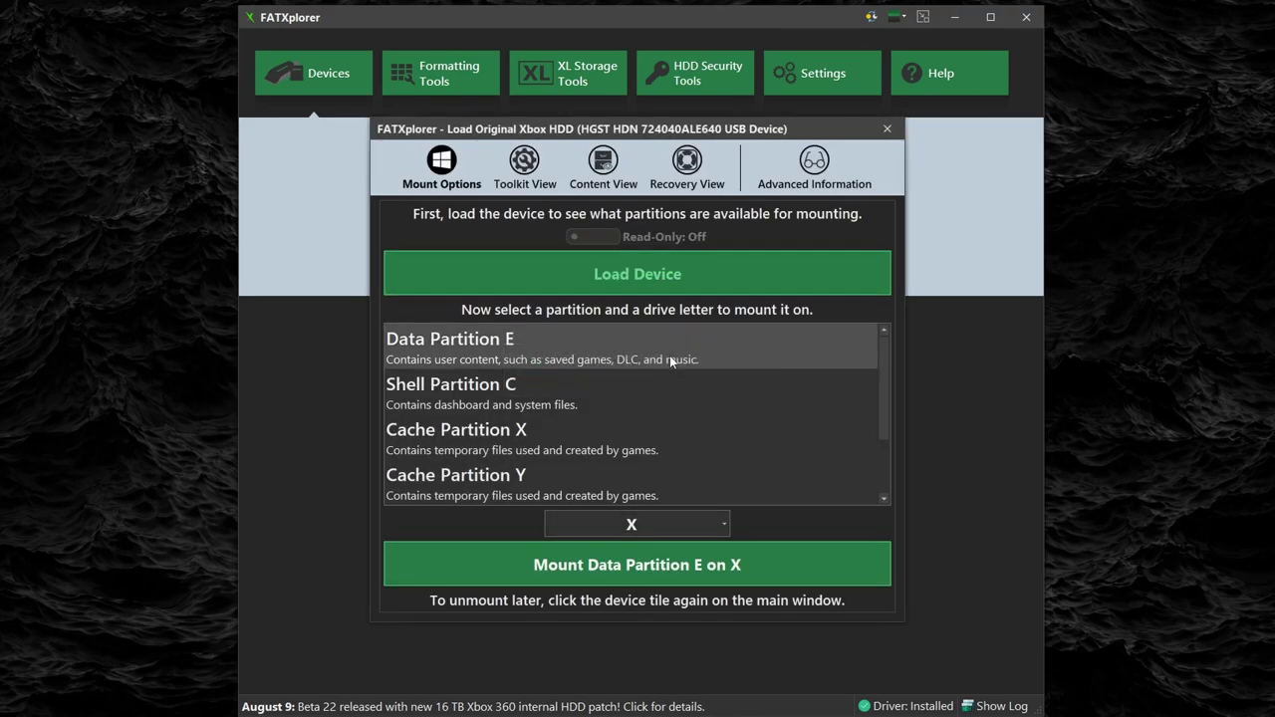
Step: Mount Shell Partition C of the Xbox drive on drive letter X
mouse_move(639, 360)
left_click(601, 405)
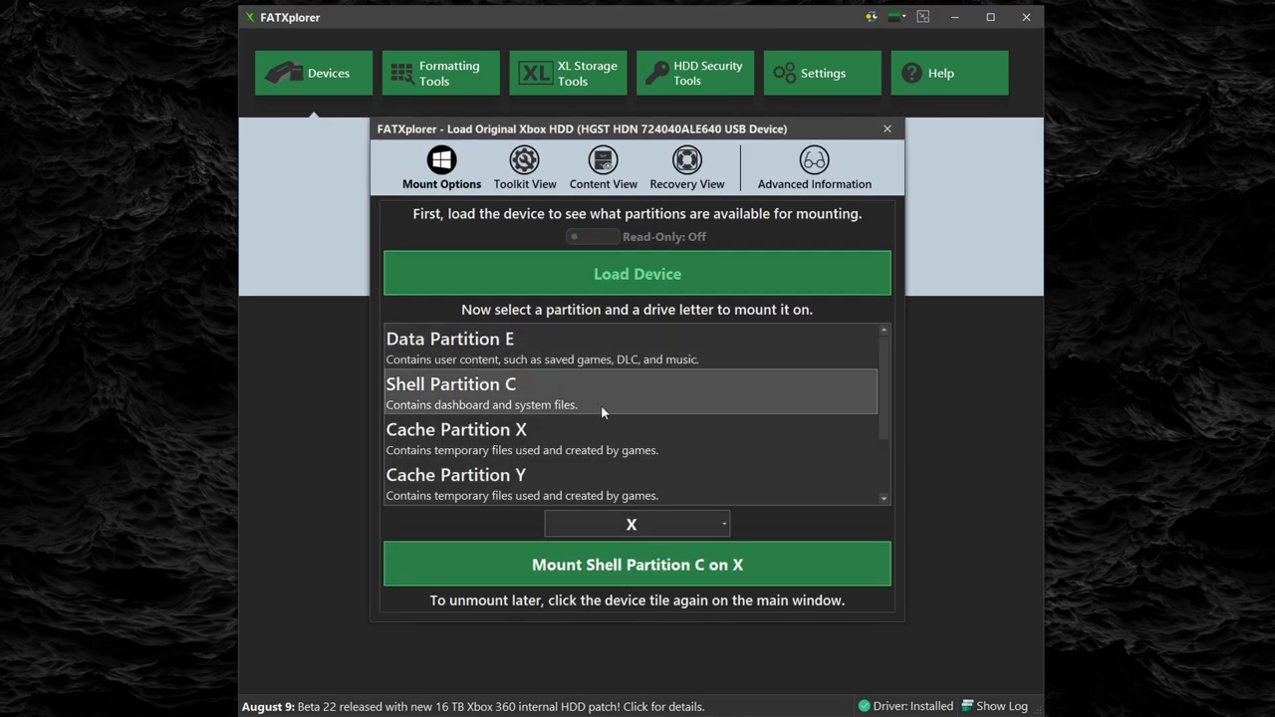
left_click(640, 562)
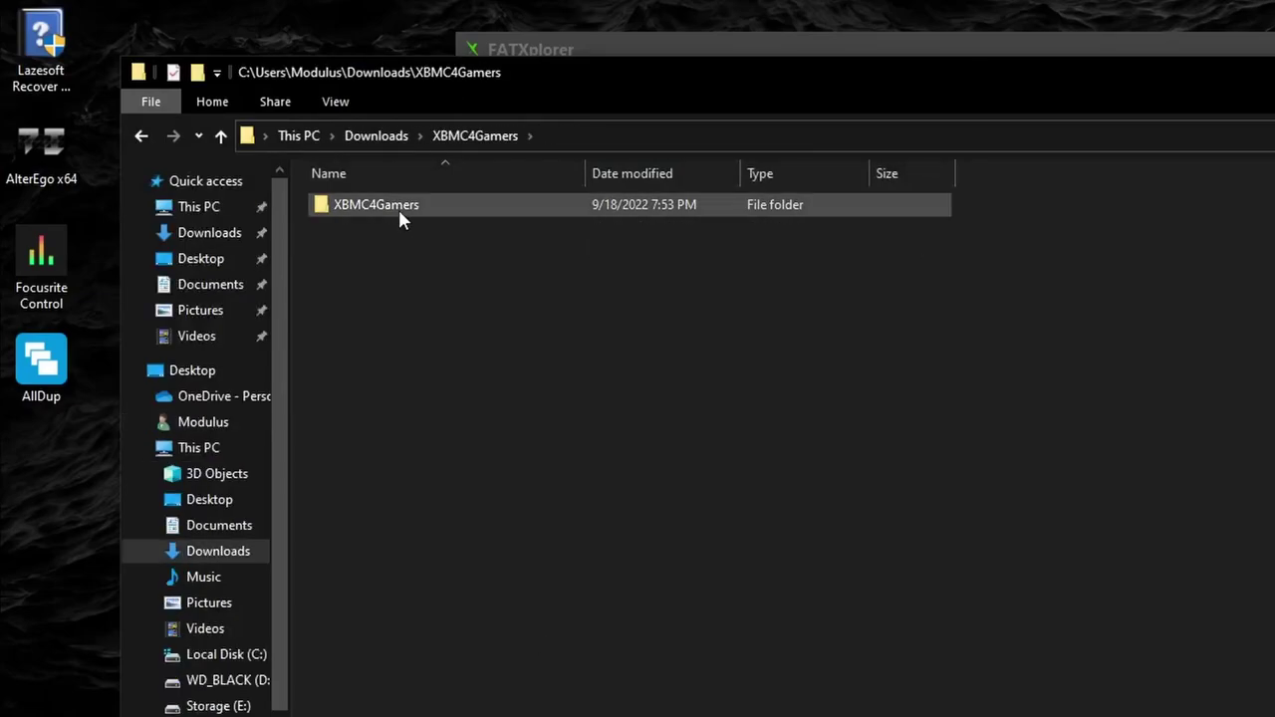
Step: Copy the entire contents of the inner XBMC4Gamers folder in Downloads to the root of the mounted X: drive
double_click(398, 210)
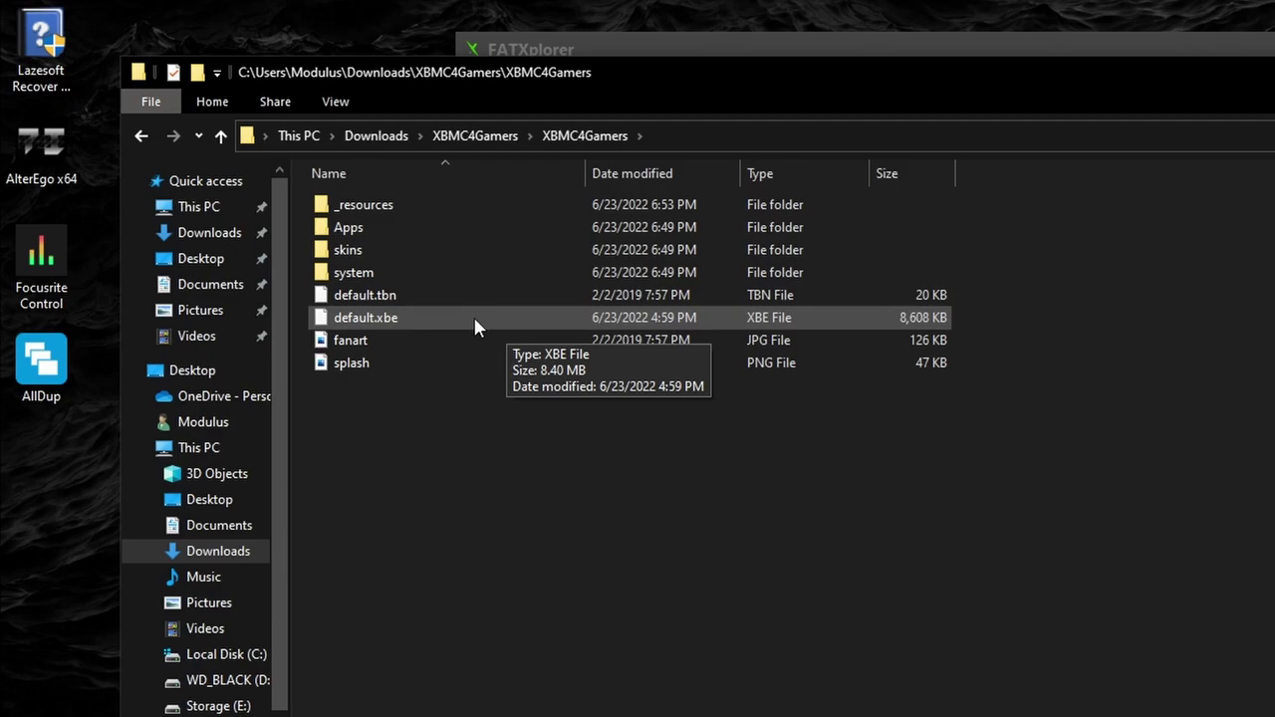
left_click_drag(470, 430, 396, 227)
right_click(396, 227)
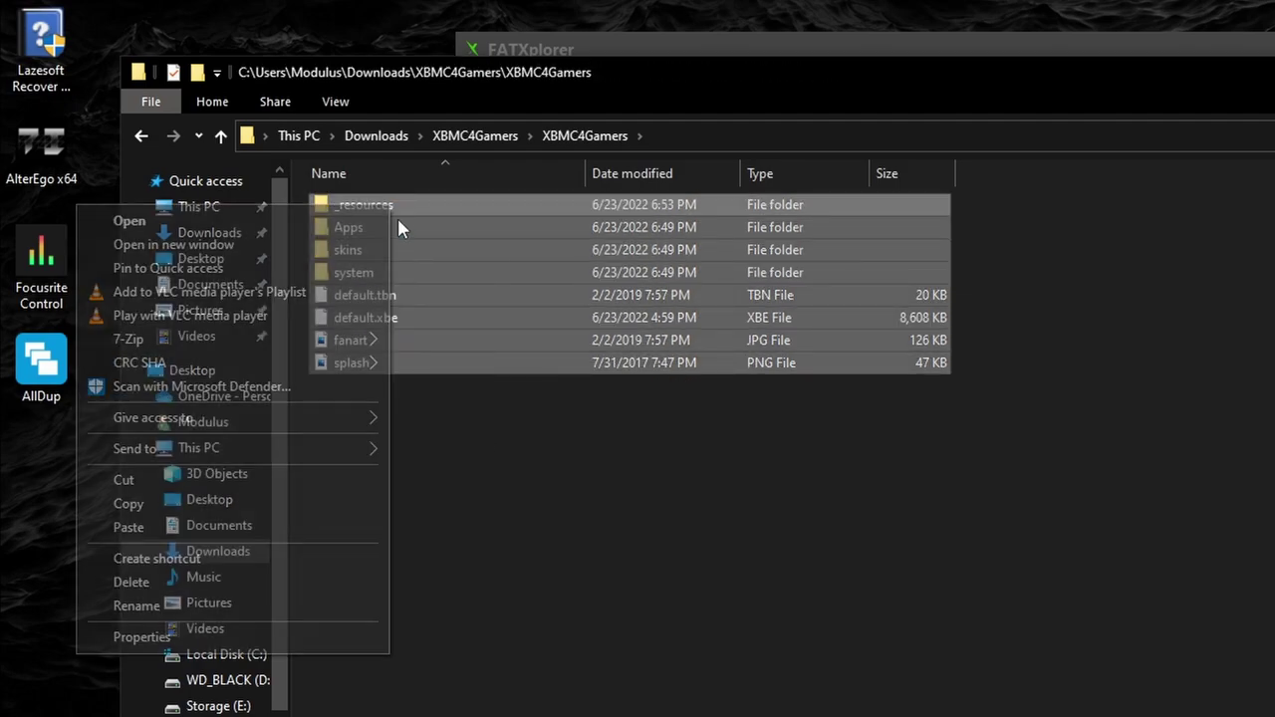
left_click(127, 503)
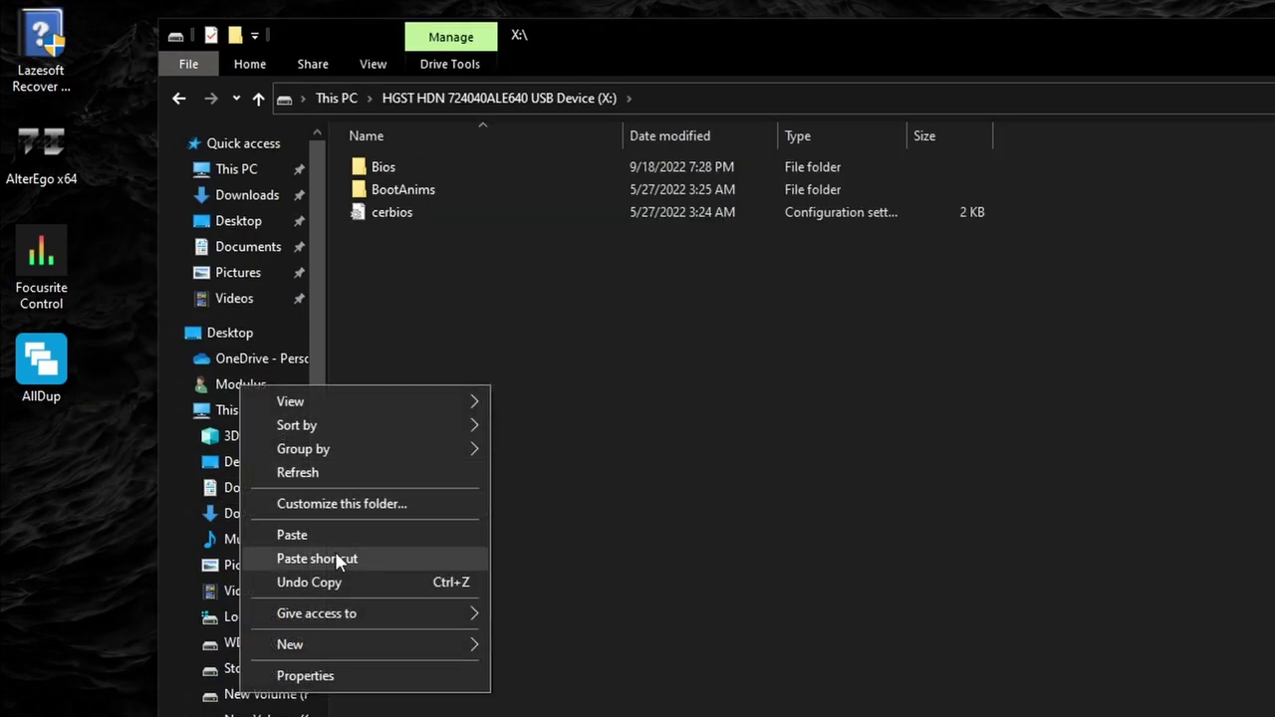
left_click(316, 536)
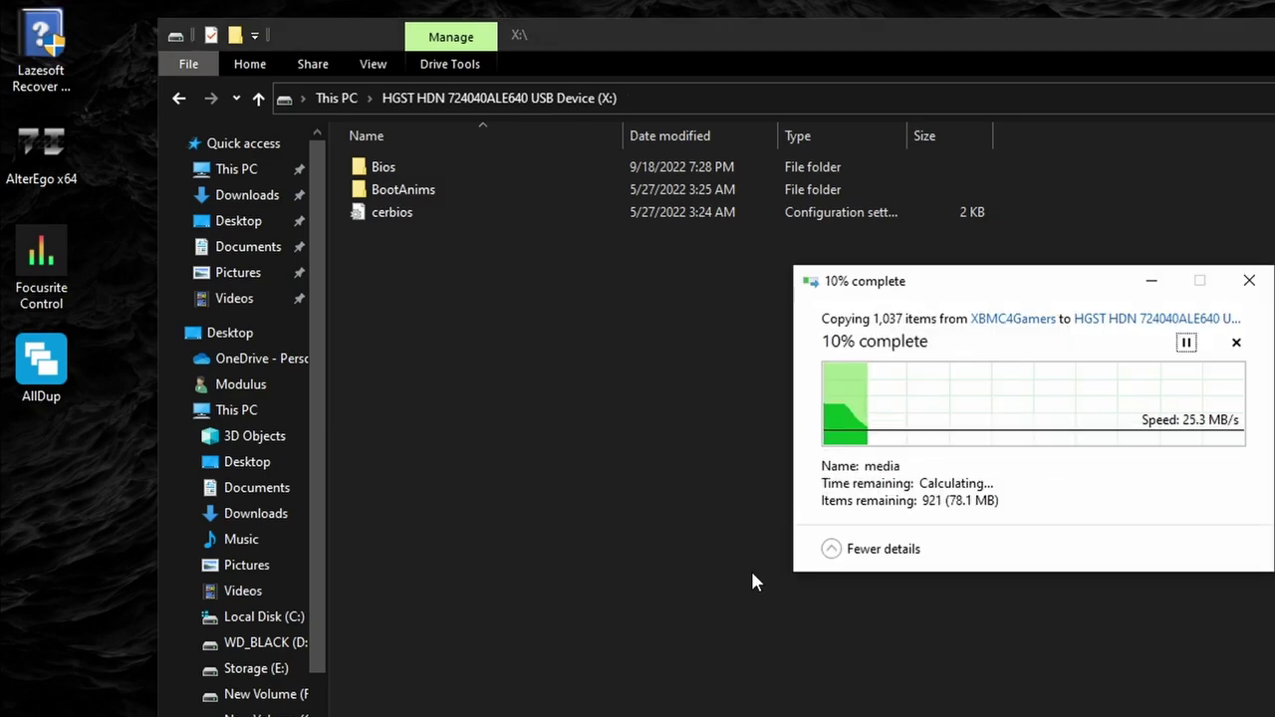